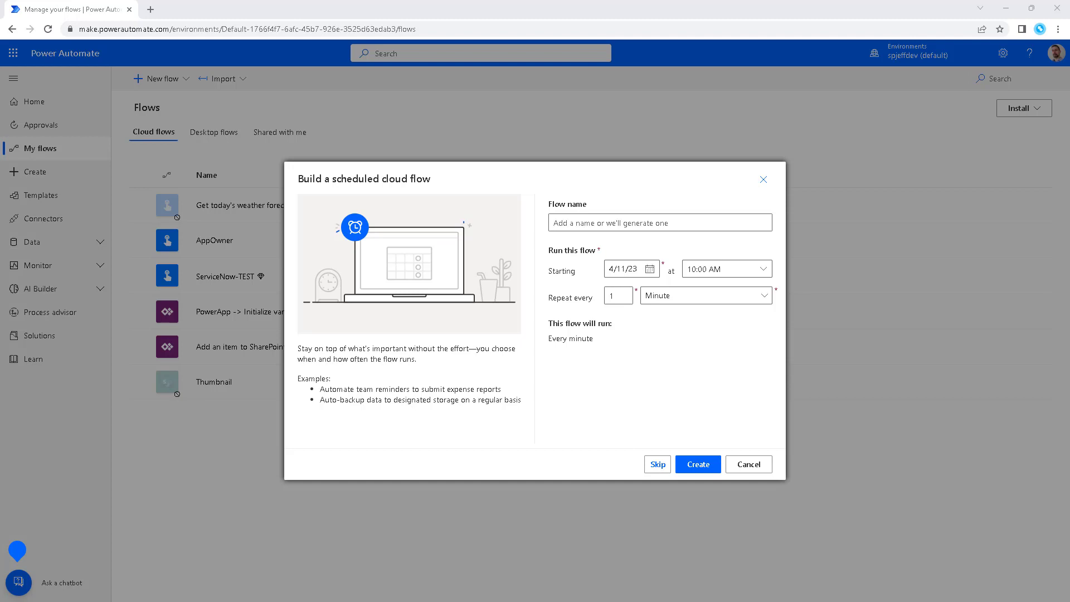
Step: Create scheduled flow 'MS Flow- Always Turn ON' running every 1 day at 01:00 AM from 4/11/23
click(695, 224)
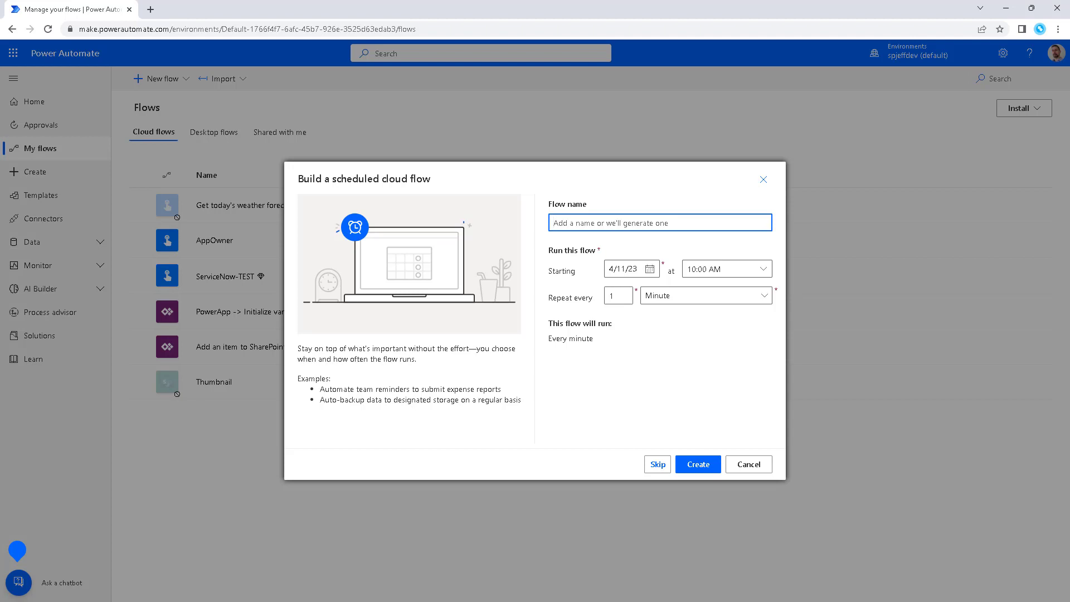
text(MS Flow- Always Turn ON)
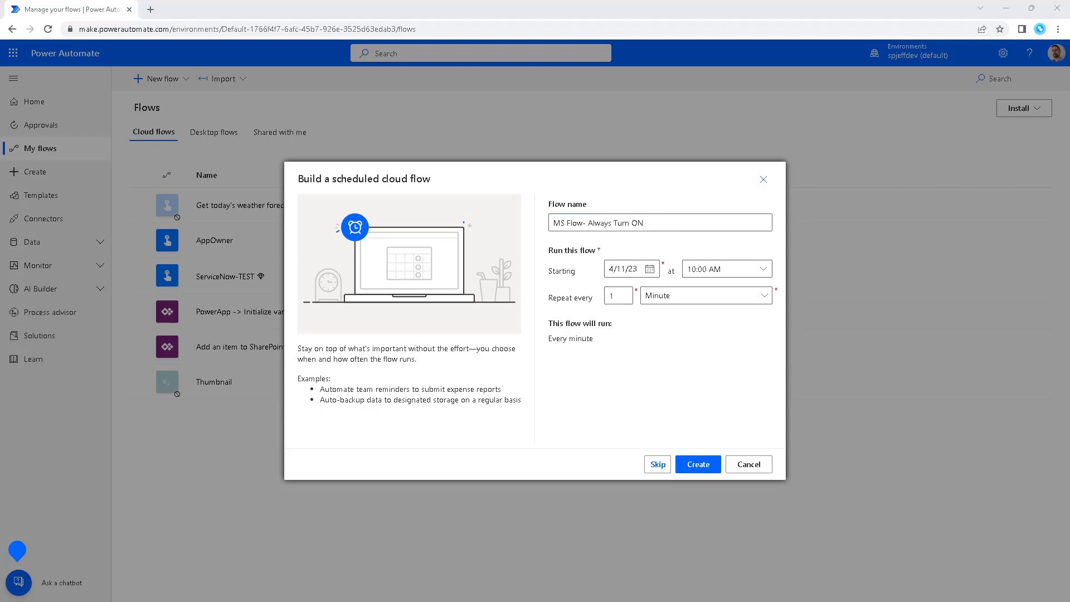
drag(693, 220, 530, 222)
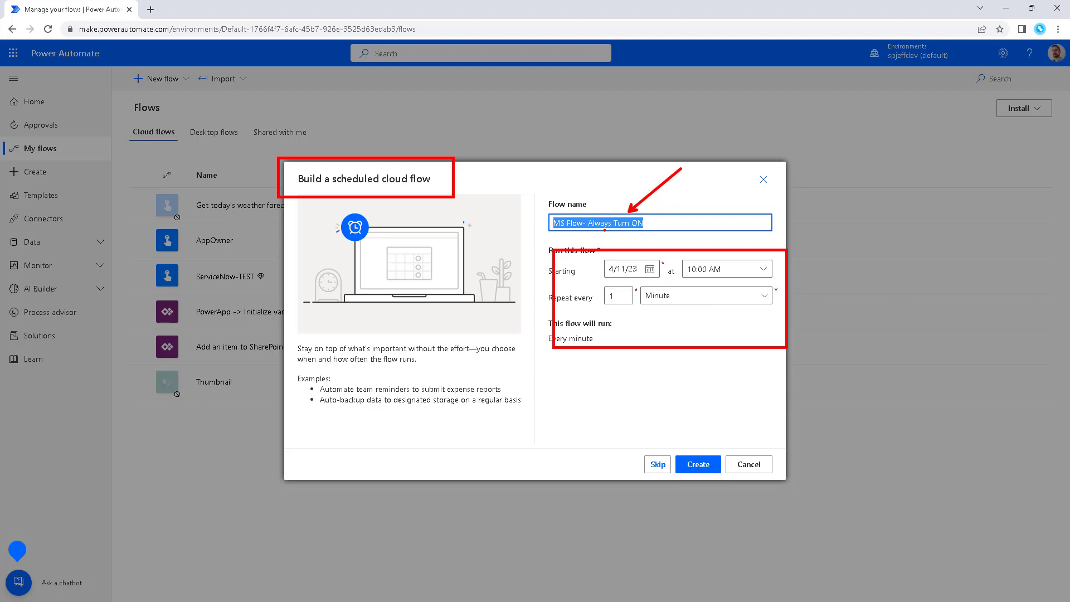
click(762, 269)
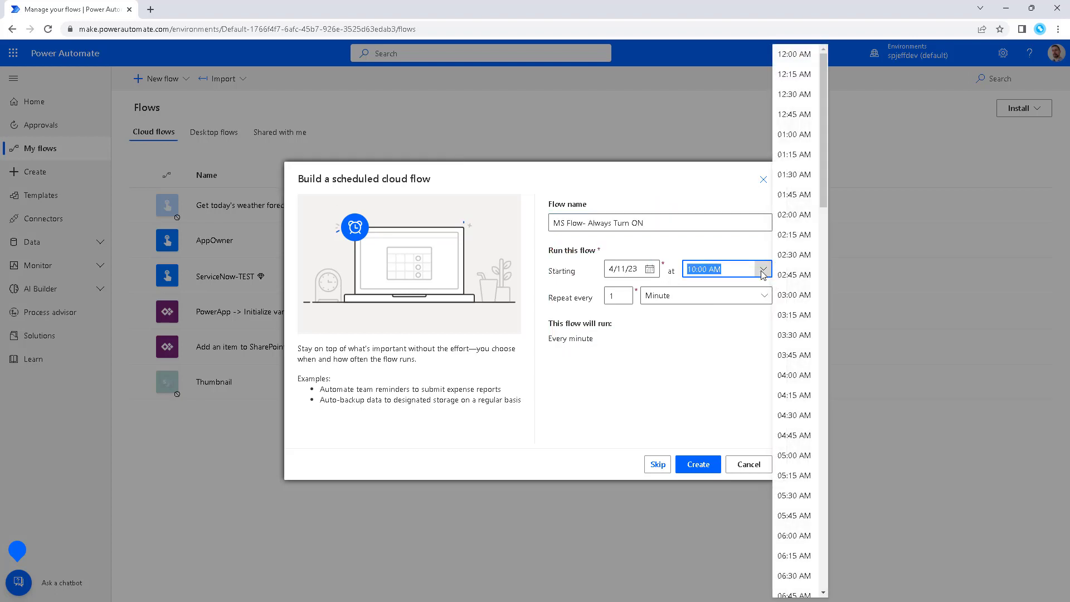
click(794, 134)
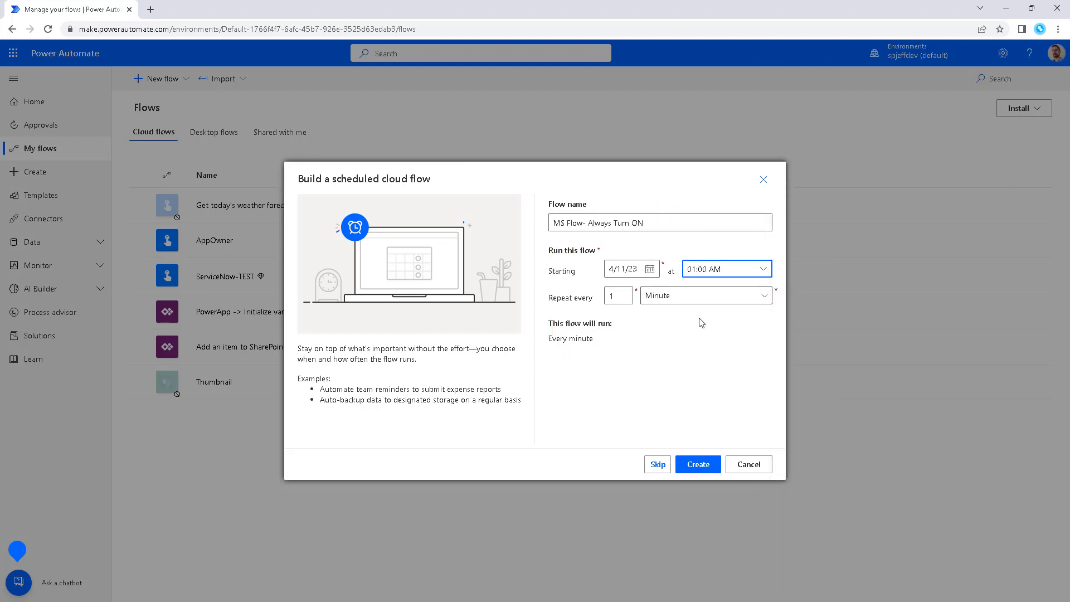
click(760, 301)
click(700, 356)
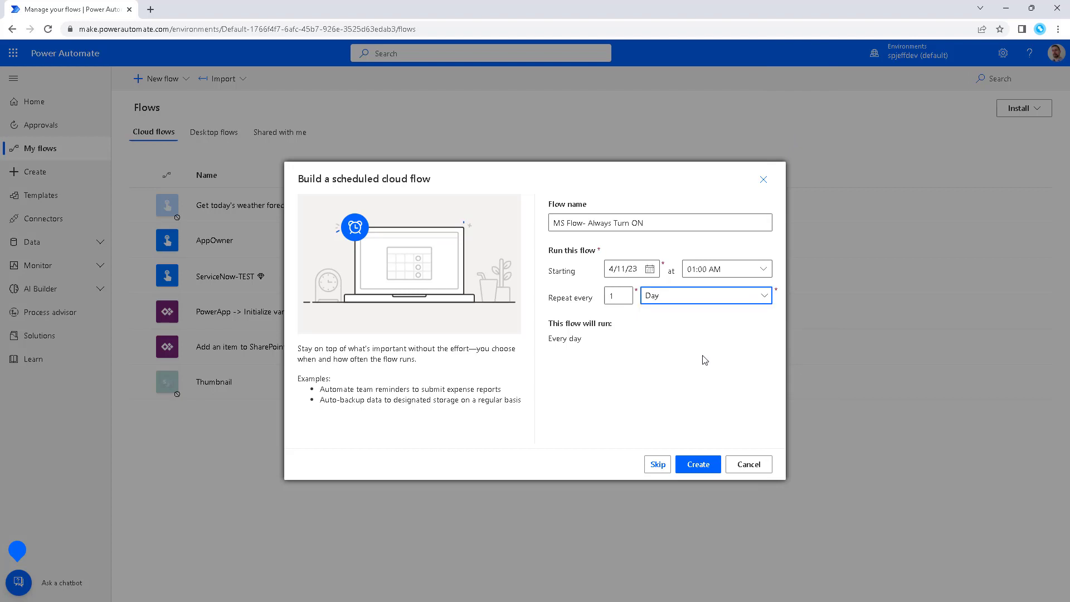
click(698, 465)
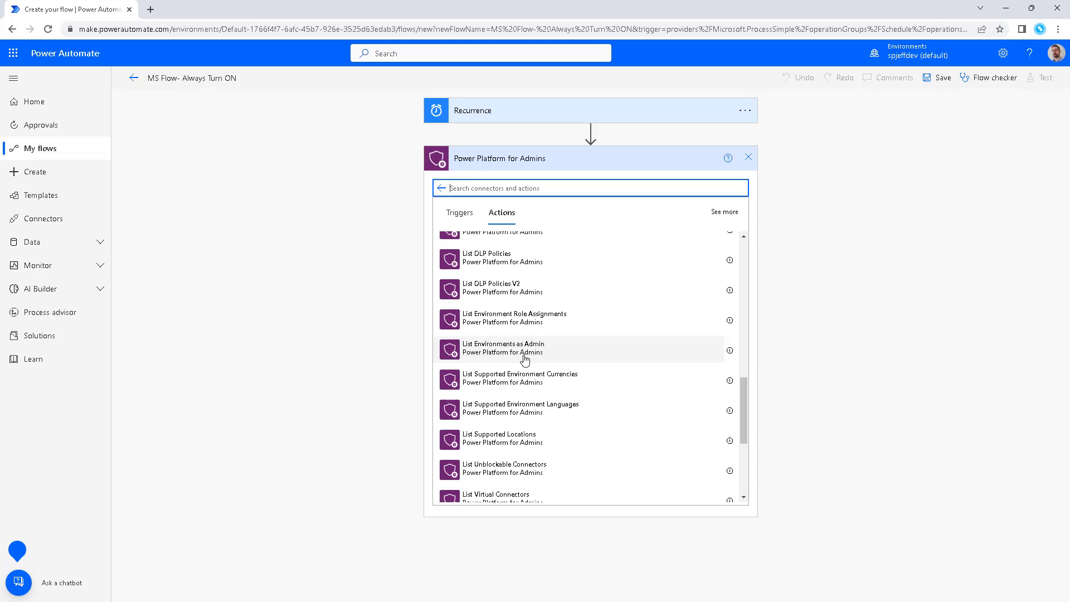
Step: Add the Power Platform for Admins action List Environments as Admin after the Recurrence trigger
drag(743, 388, 747, 478)
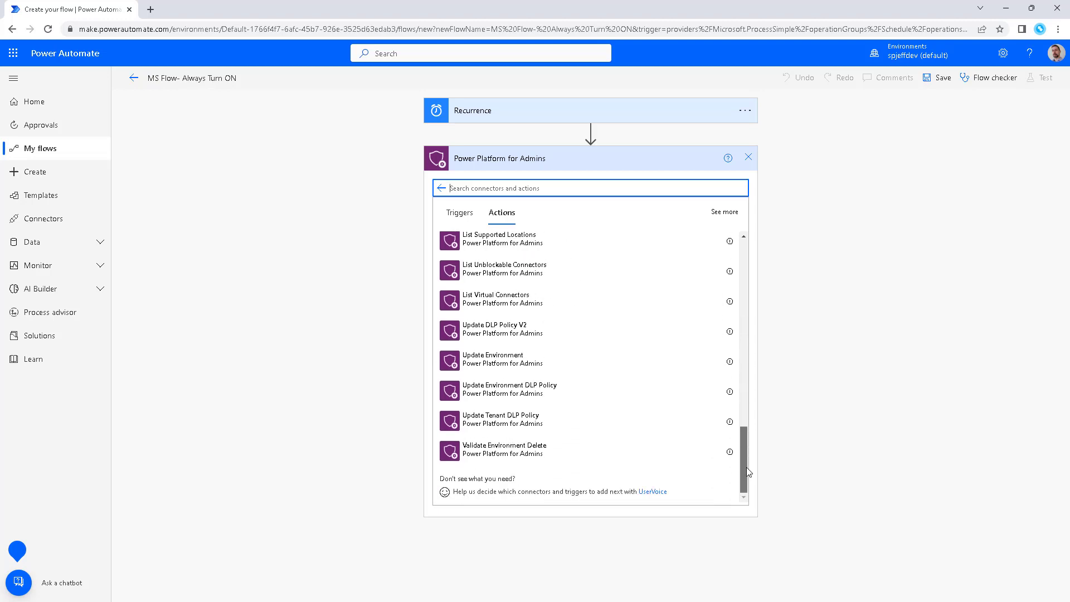
drag(746, 457, 738, 390)
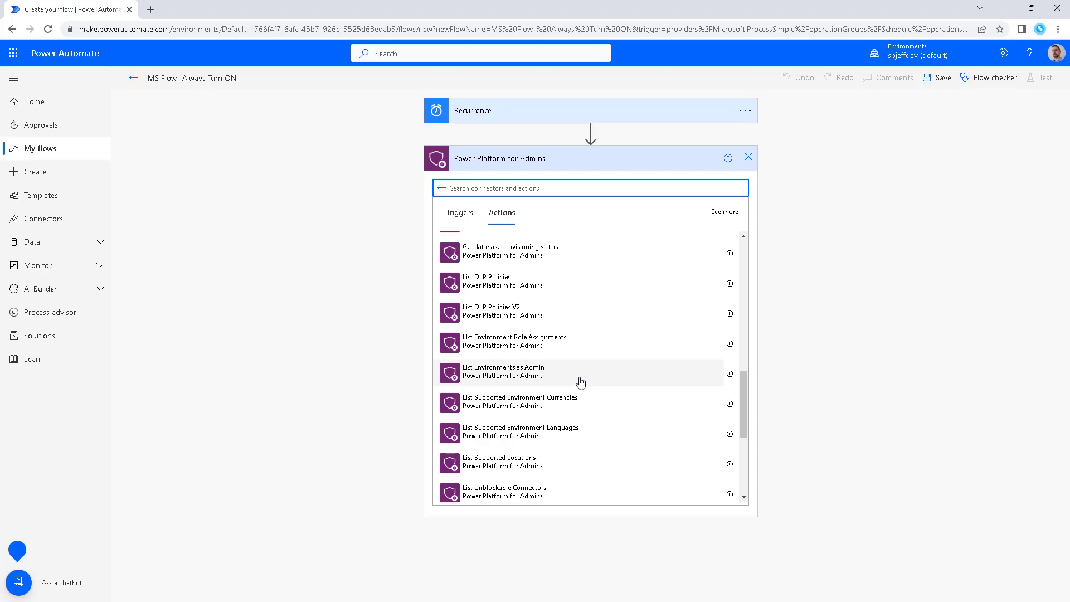
click(580, 382)
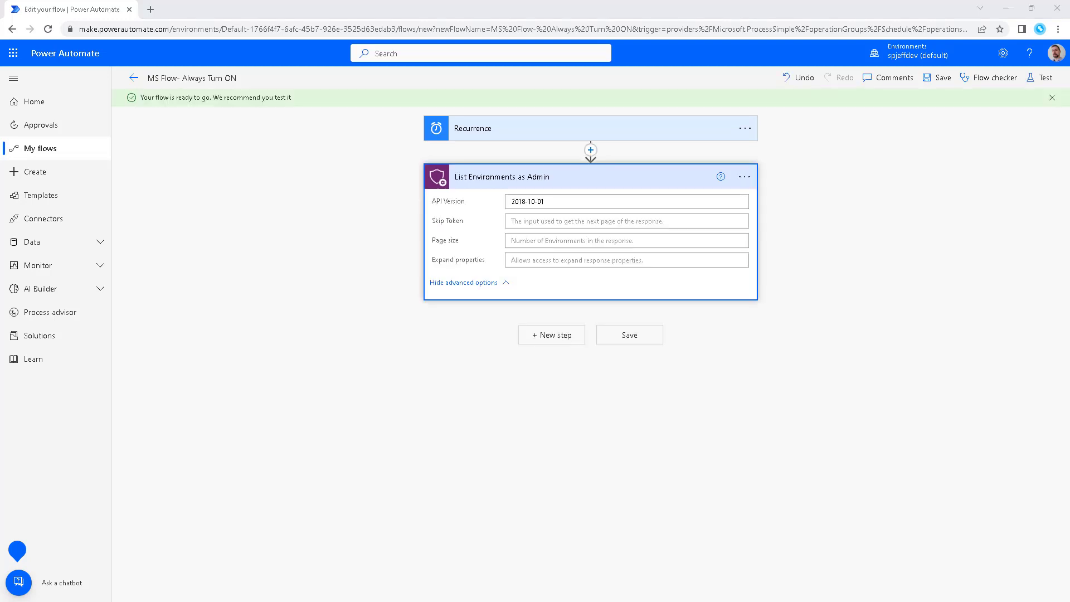
Step: Add a new step after List Environments as Admin and open the 'power automate management' connector
click(545, 335)
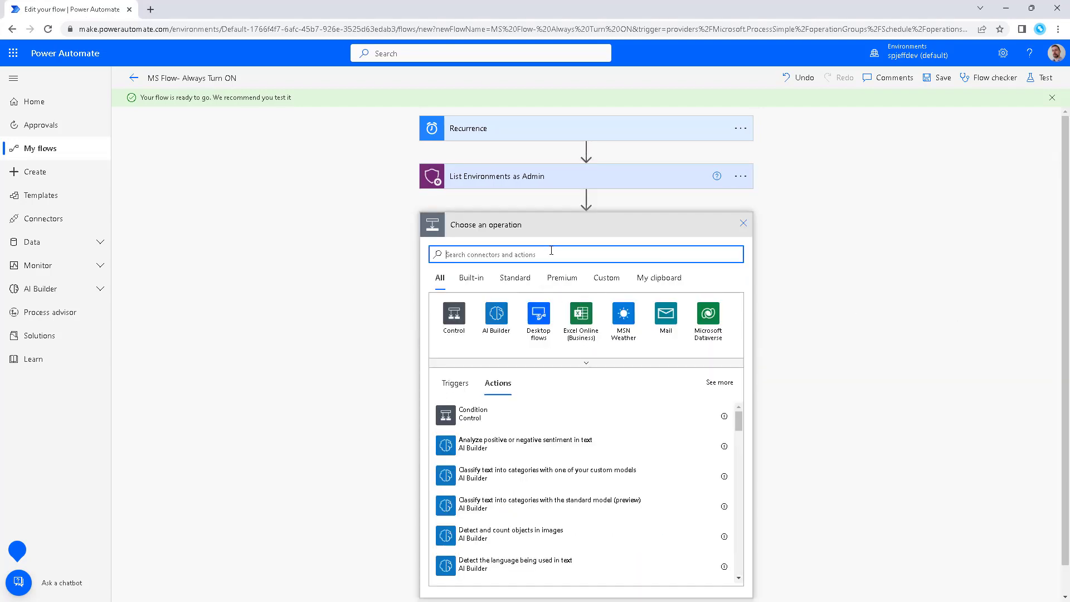
text(ms flow)
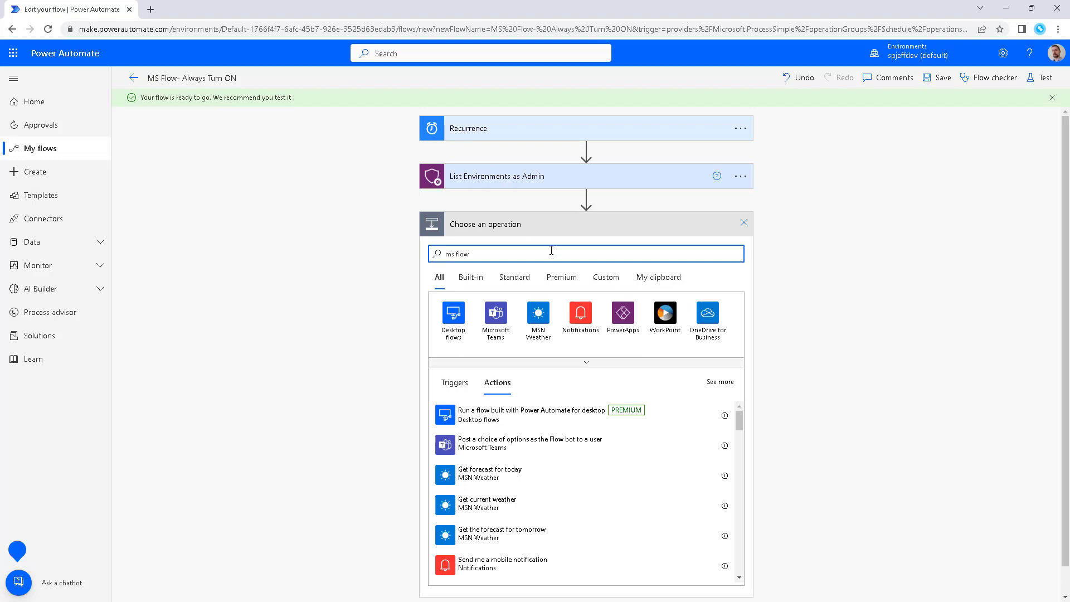
click(739, 419)
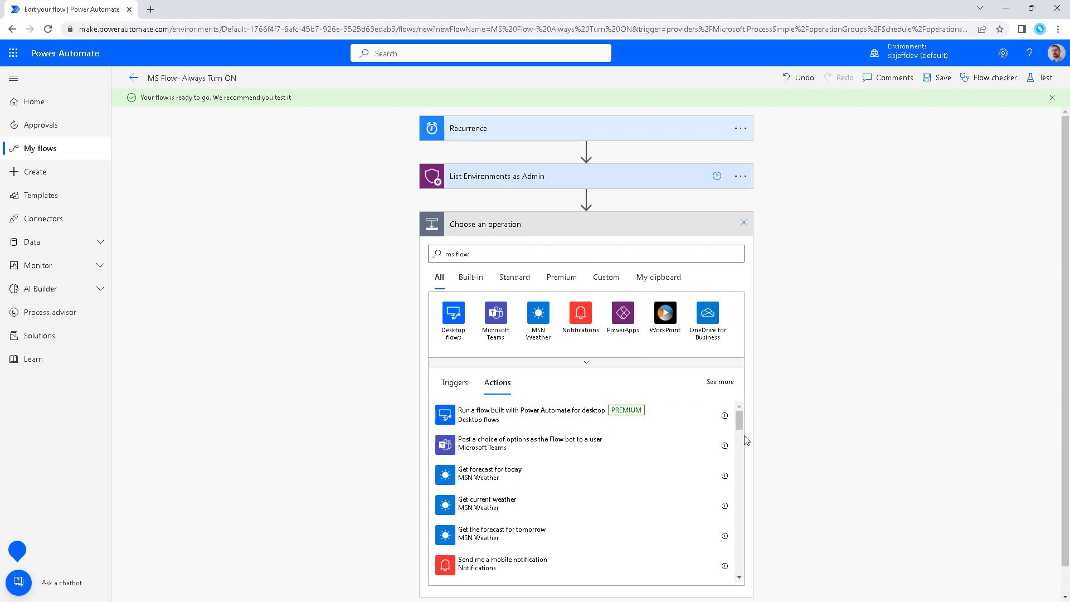
drag(739, 429, 739, 464)
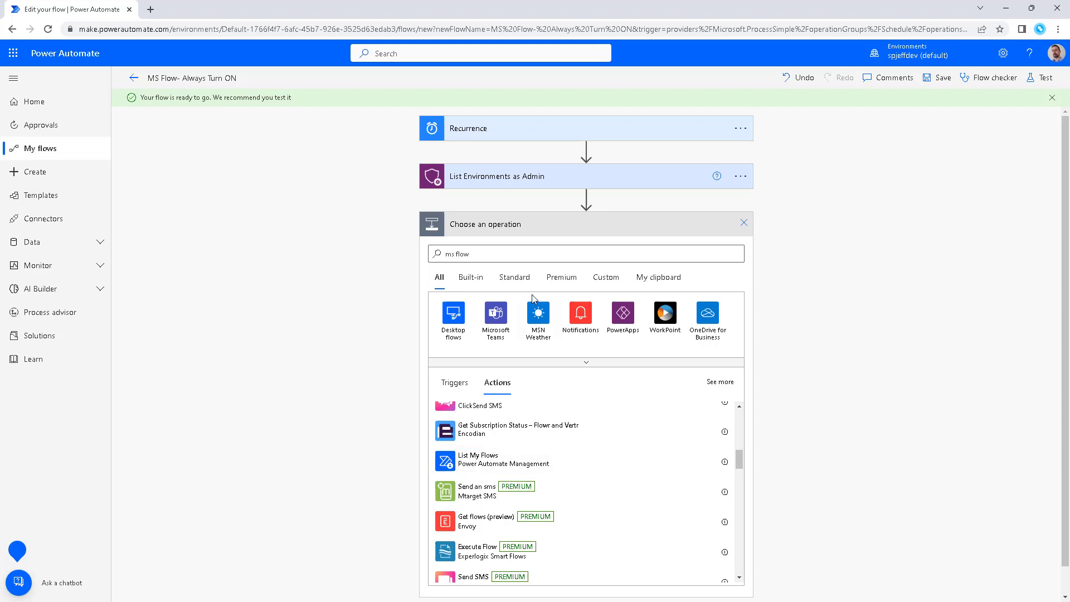
click(457, 253)
key(ctrl+a)
text(power automate management)
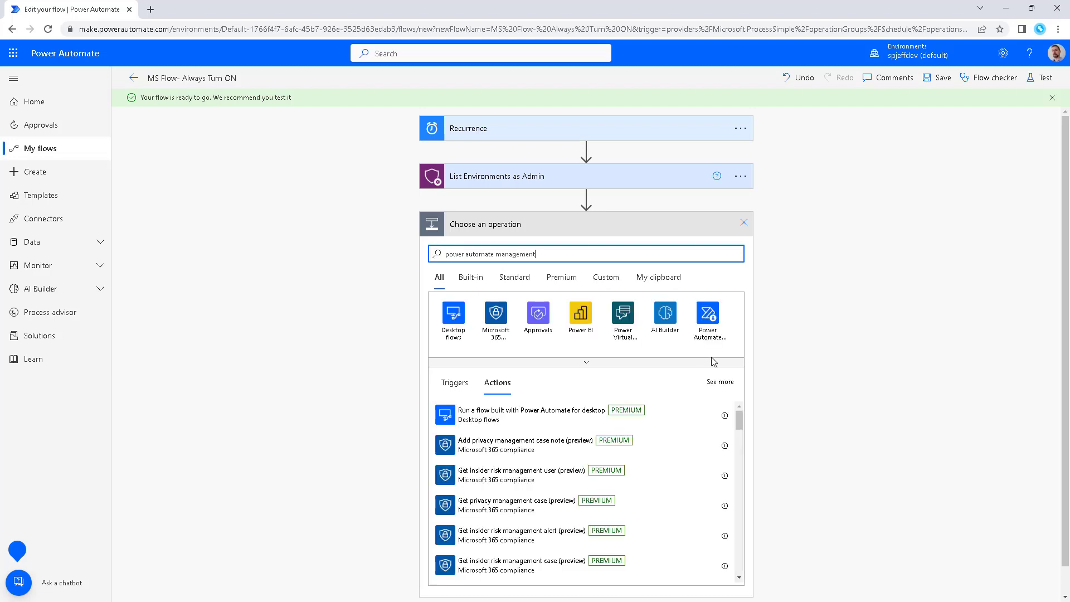
click(720, 337)
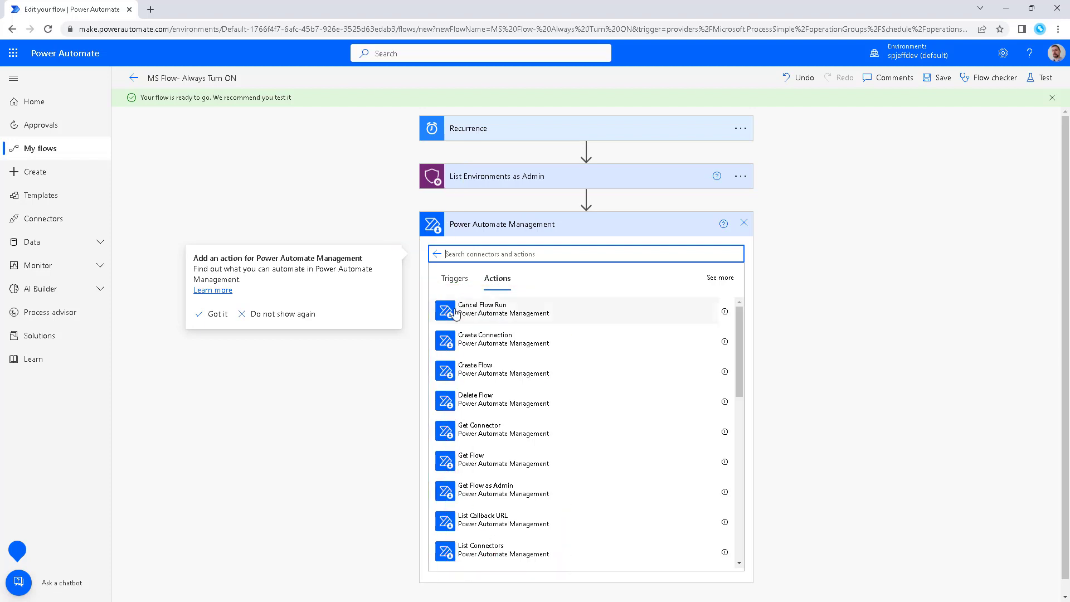
Step: Browse the Power Automate Management actions to locate List Flows as Admin (V2)
drag(739, 351, 740, 461)
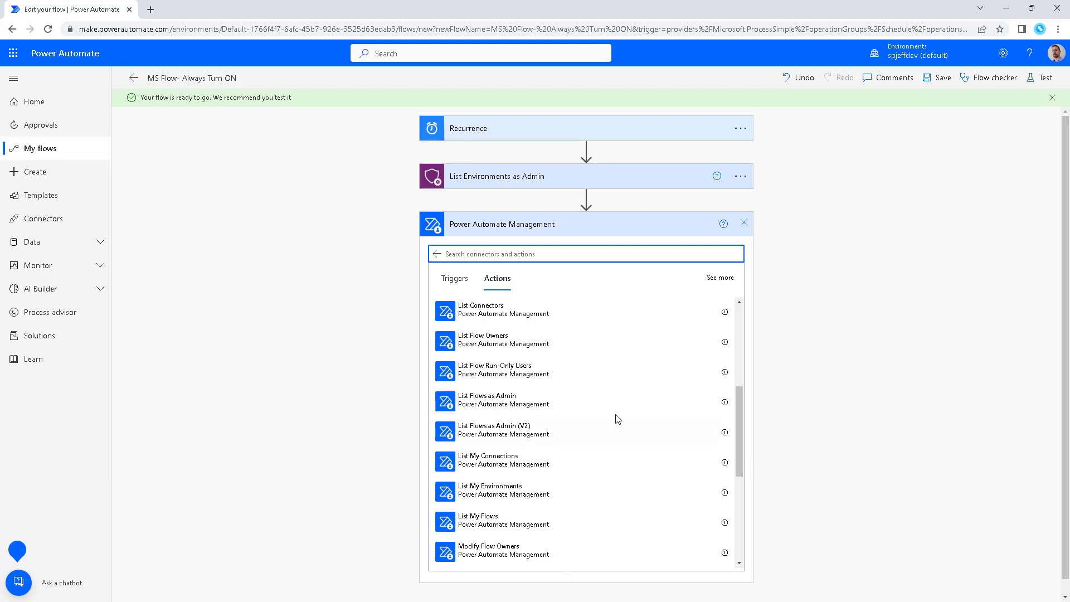
mouse_move(416, 382)
mouse_down()
mouse_move(592, 419)
mouse_move(559, 430)
mouse_move(611, 430)
mouse_up()
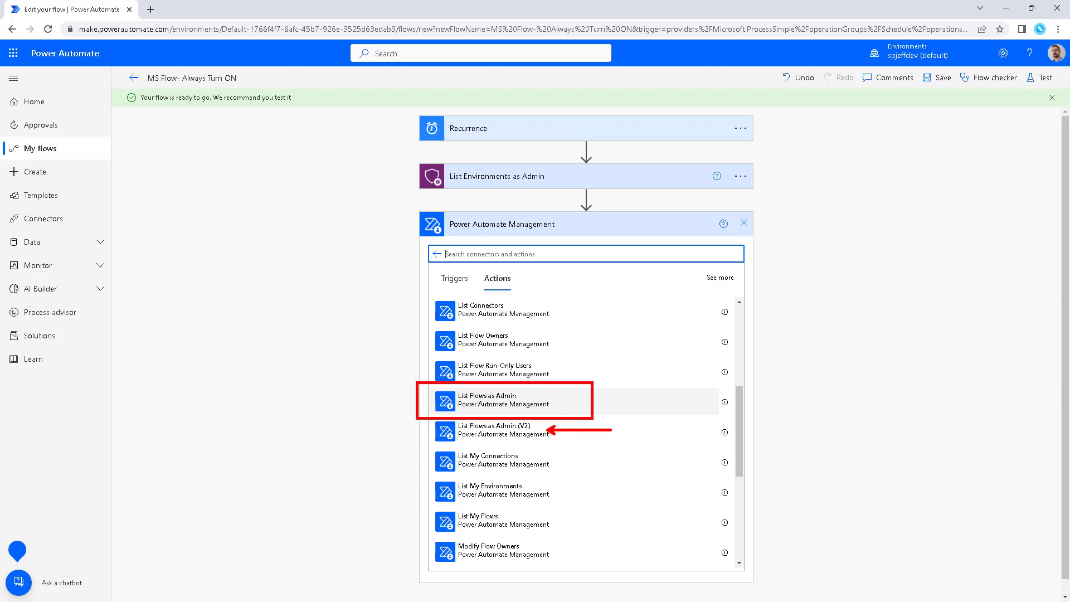
key(Escape)
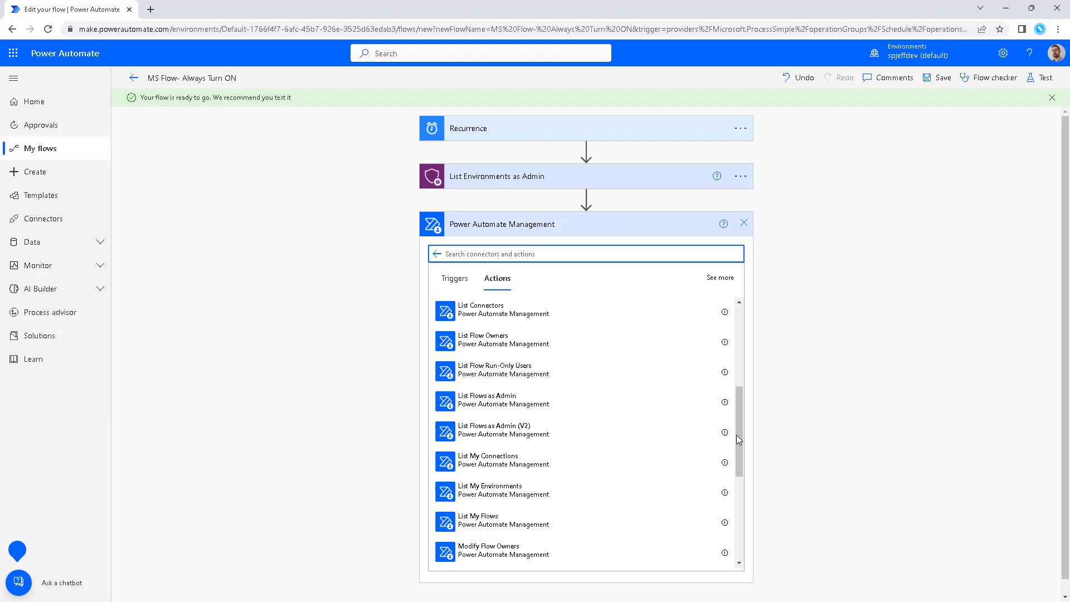
drag(737, 435, 732, 528)
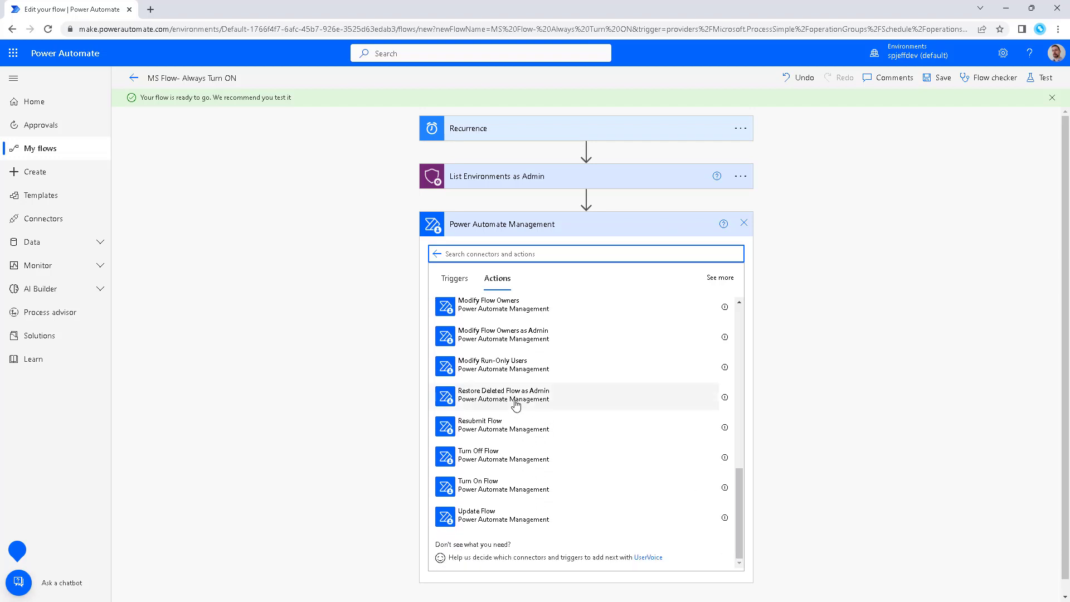
key(ctrl+2)
mouse_move(417, 472)
mouse_down()
mouse_move(592, 516)
mouse_move(600, 506)
mouse_up()
key(Escape)
scroll(600, 432, up, 8)
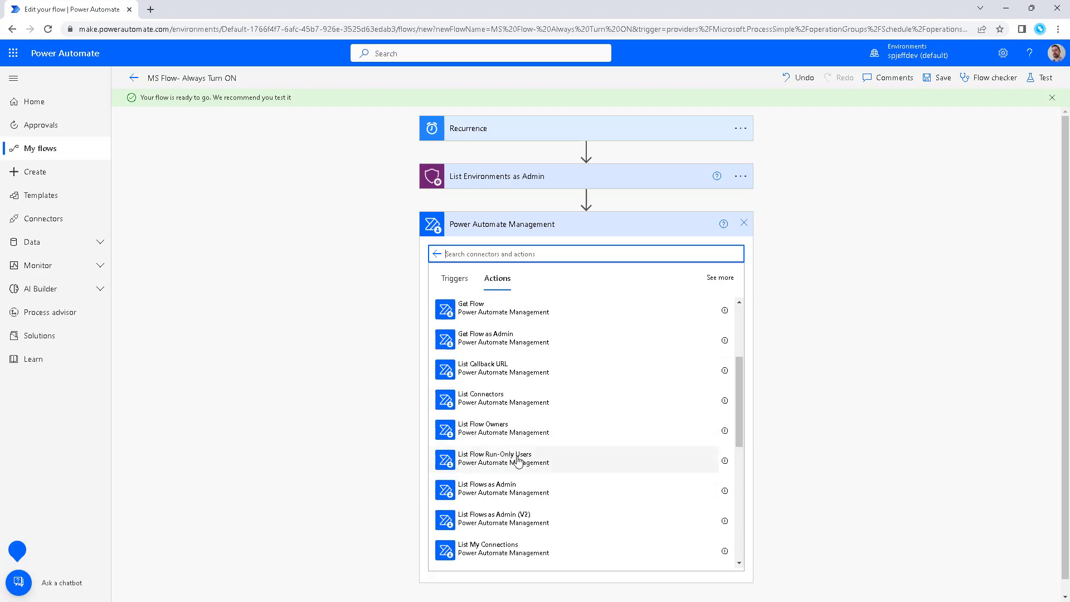
key(ctrl+2)
drag(411, 469, 595, 505)
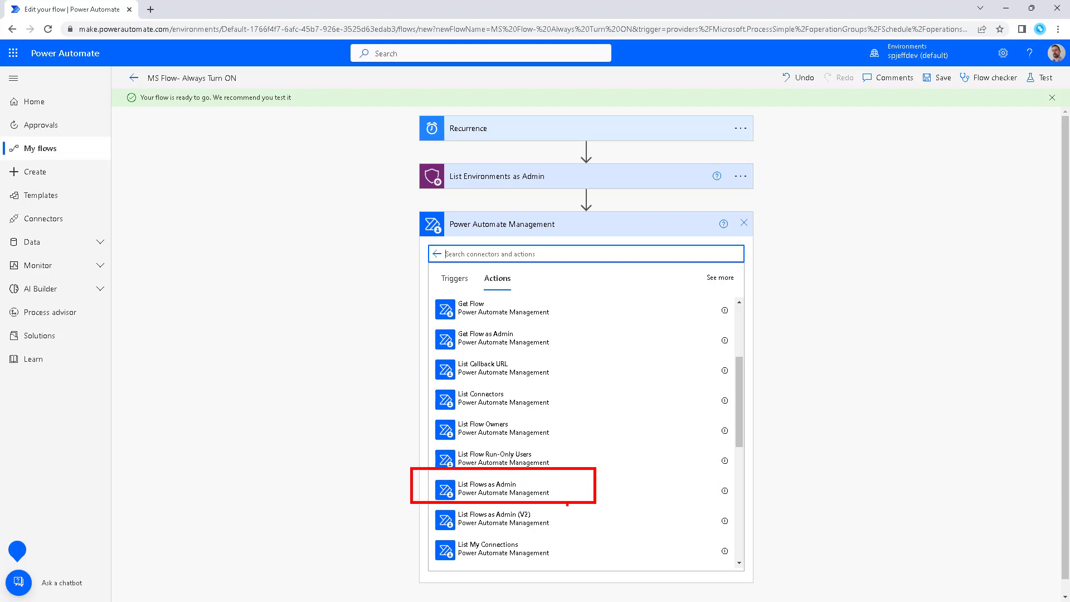
key(Escape)
Step: Add the List Flows as Admin (V2) action and check its Environment choices
click(540, 520)
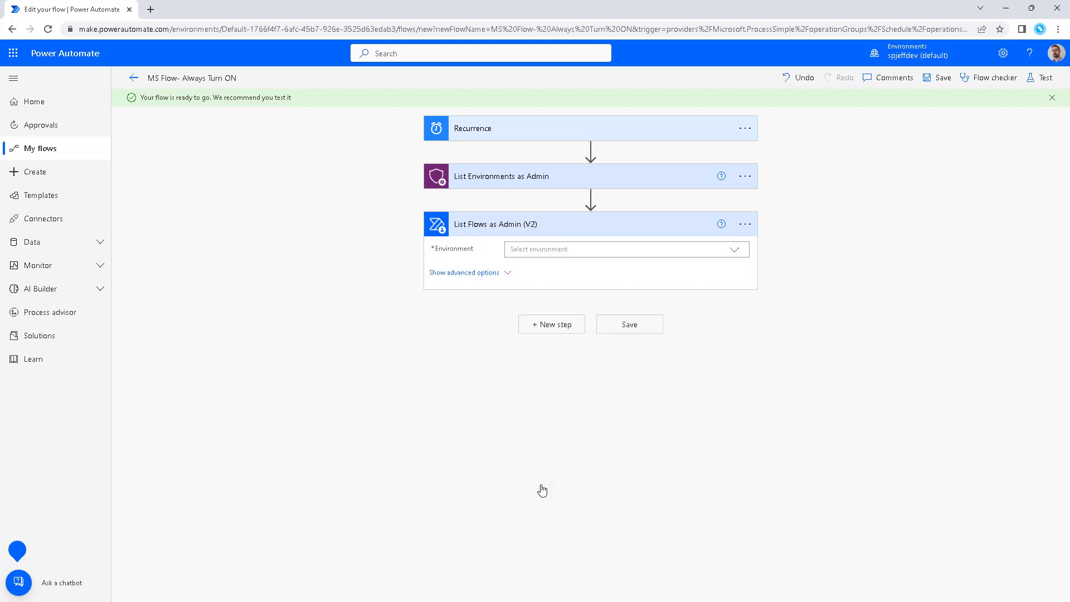
click(737, 255)
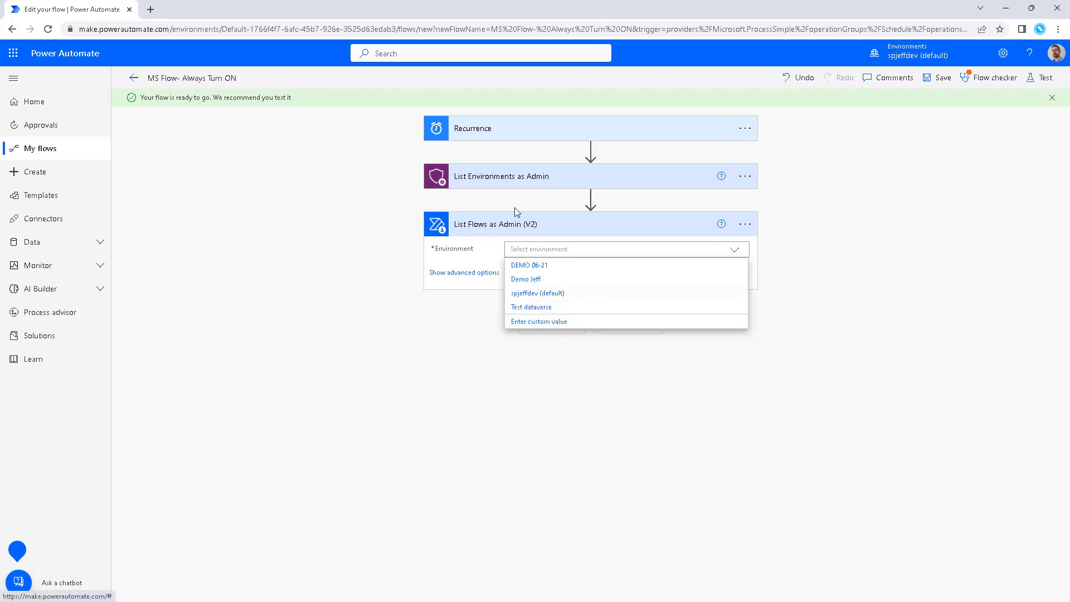
click(413, 272)
Step: Insert a Condition between the two admin steps, then delete it
click(591, 198)
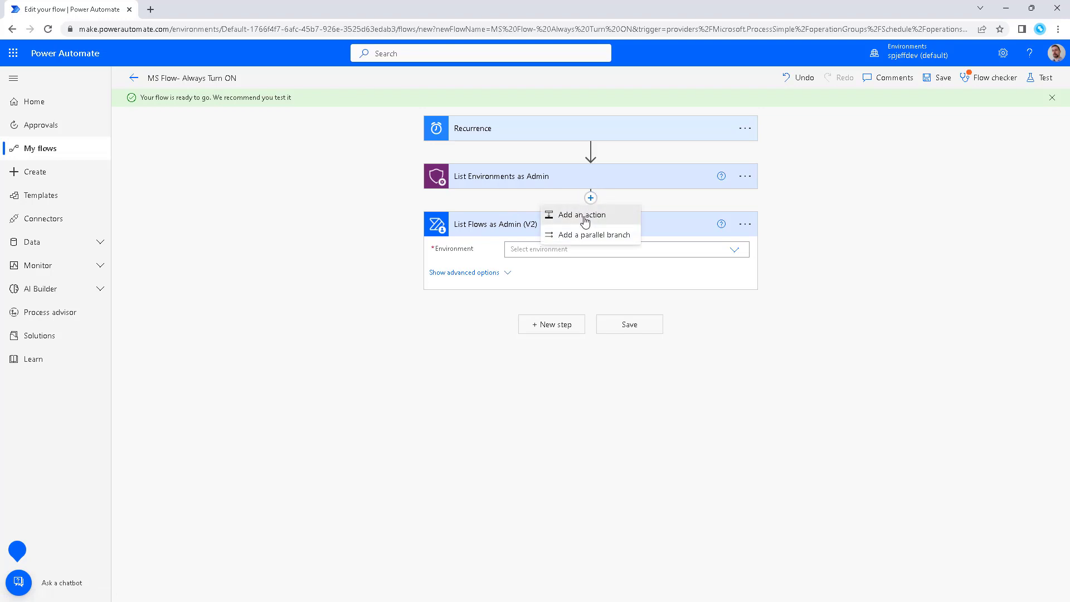
click(555, 215)
click(458, 411)
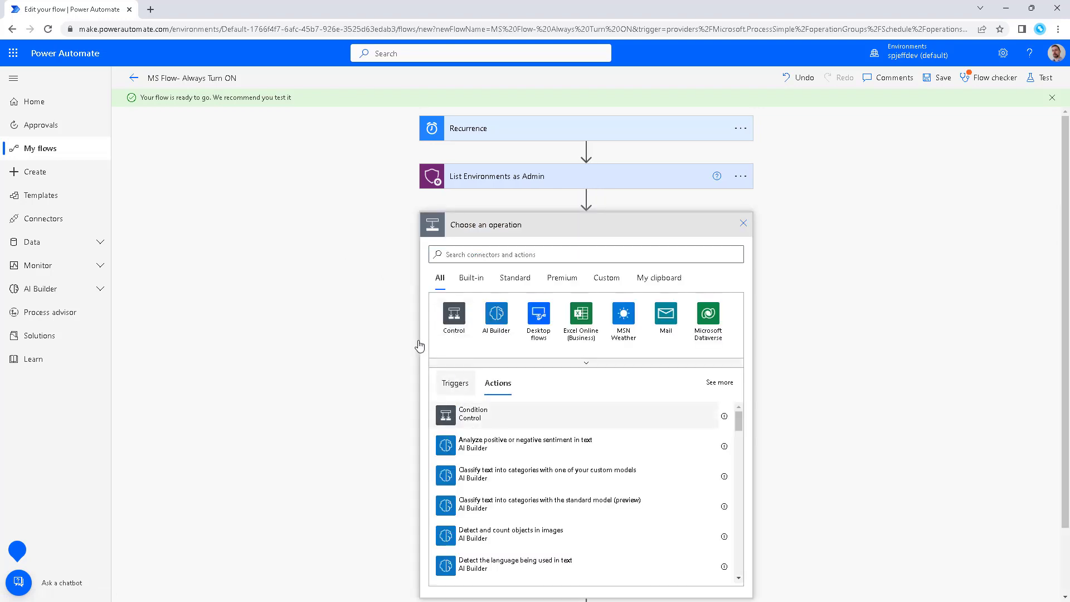
click(745, 225)
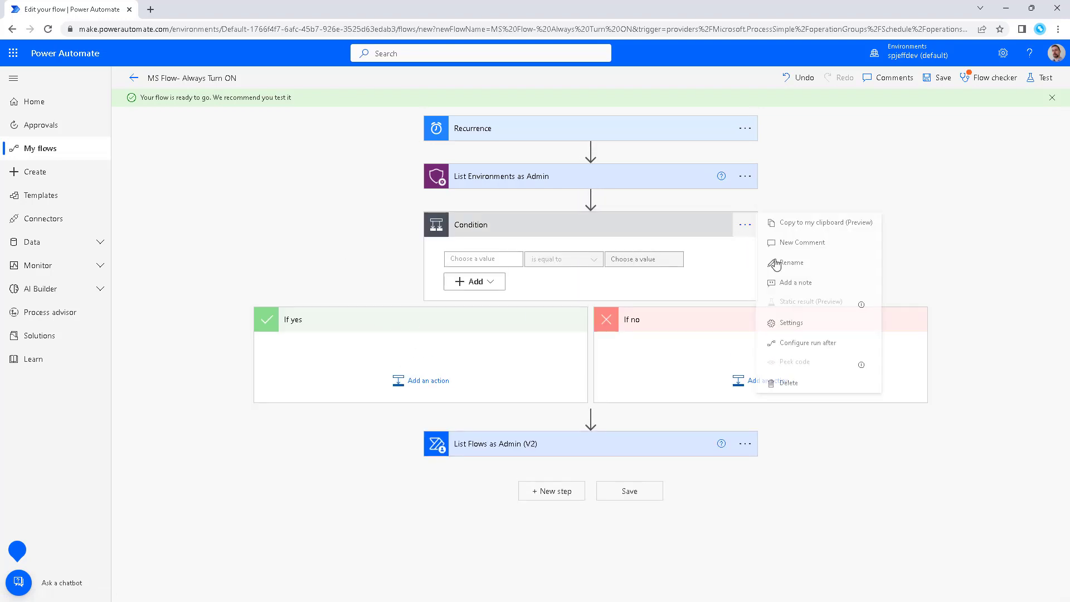
click(788, 383)
key(Return)
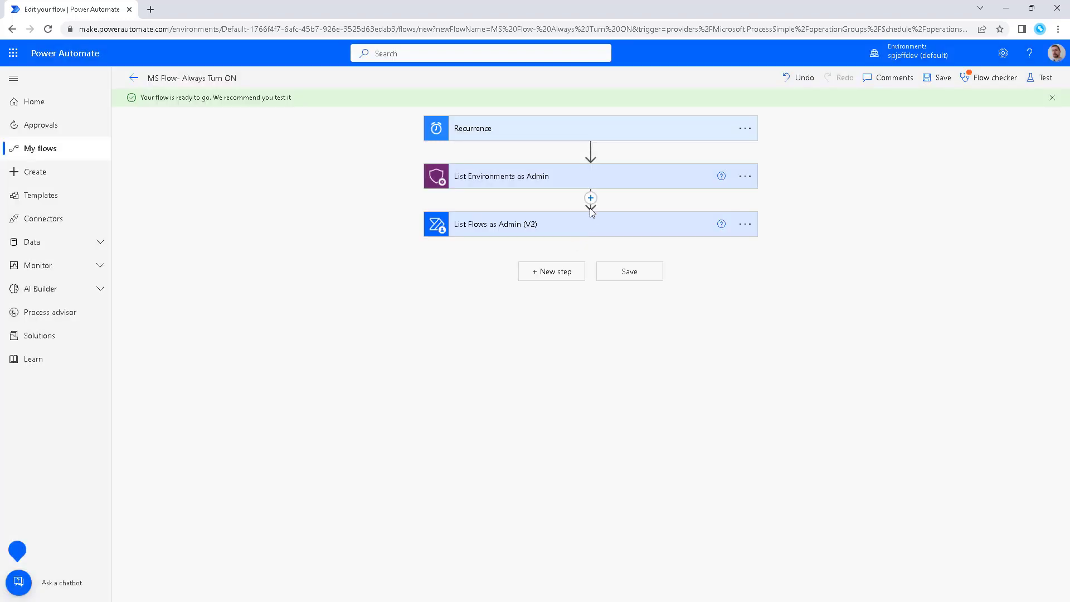
Step: Add an Apply to each loop over the environments' value output, removing the extra nested loop
click(589, 205)
click(586, 214)
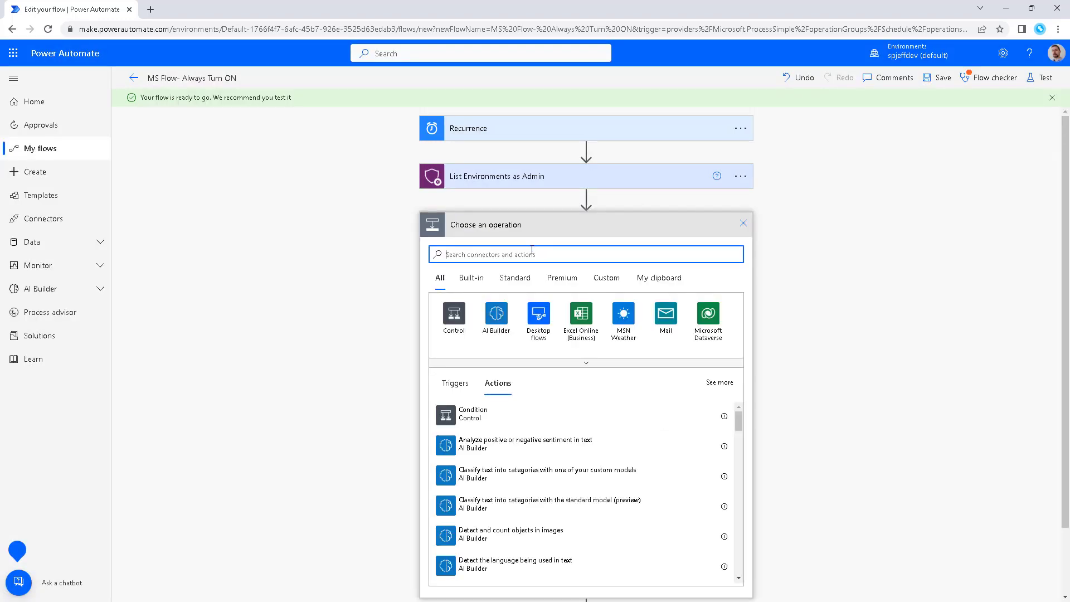
text(for each)
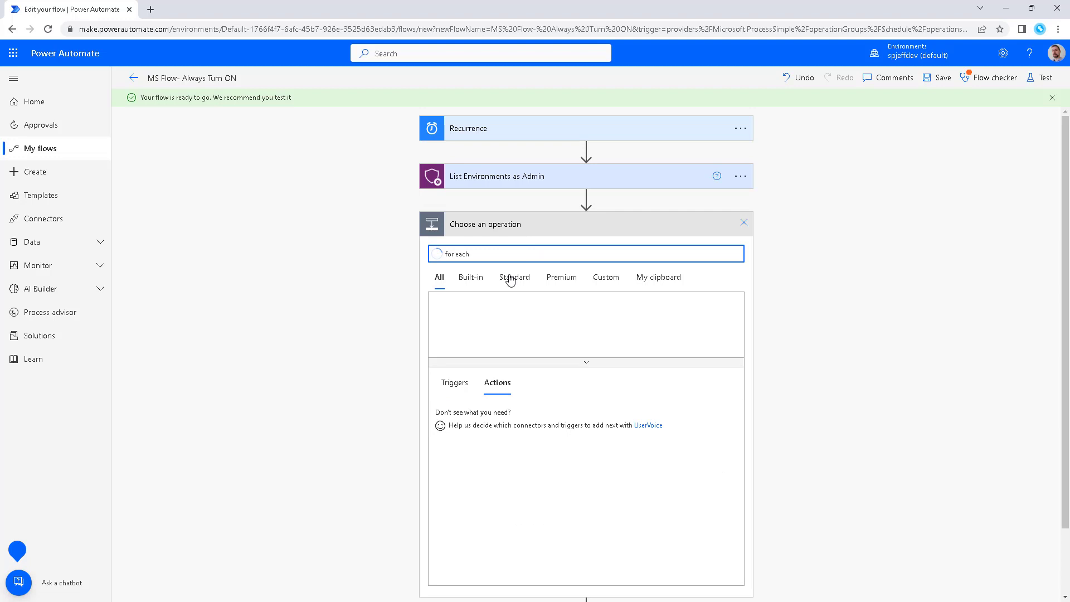
click(488, 326)
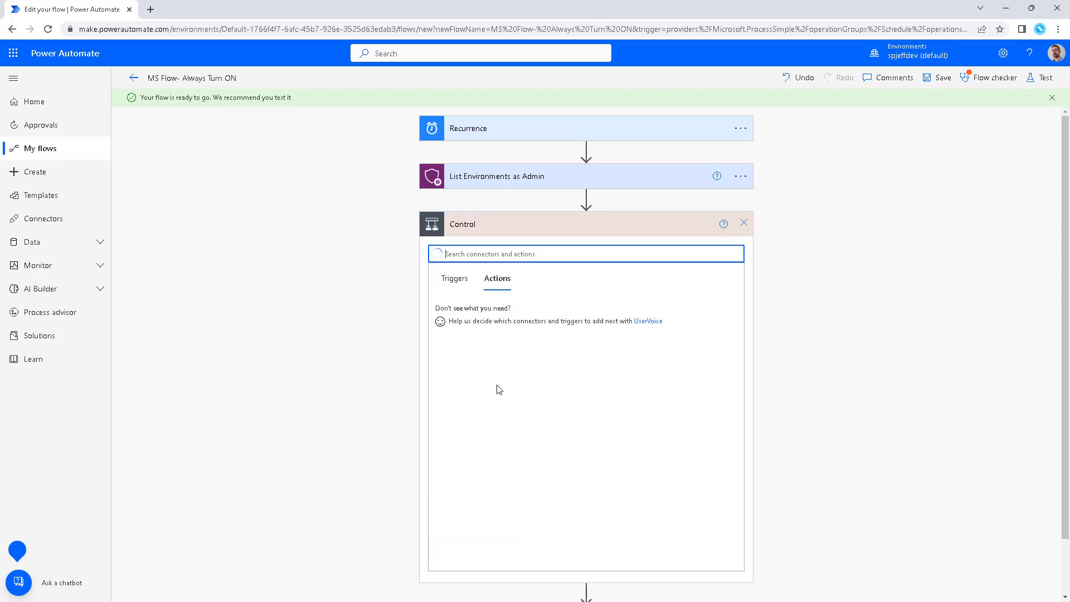
click(475, 343)
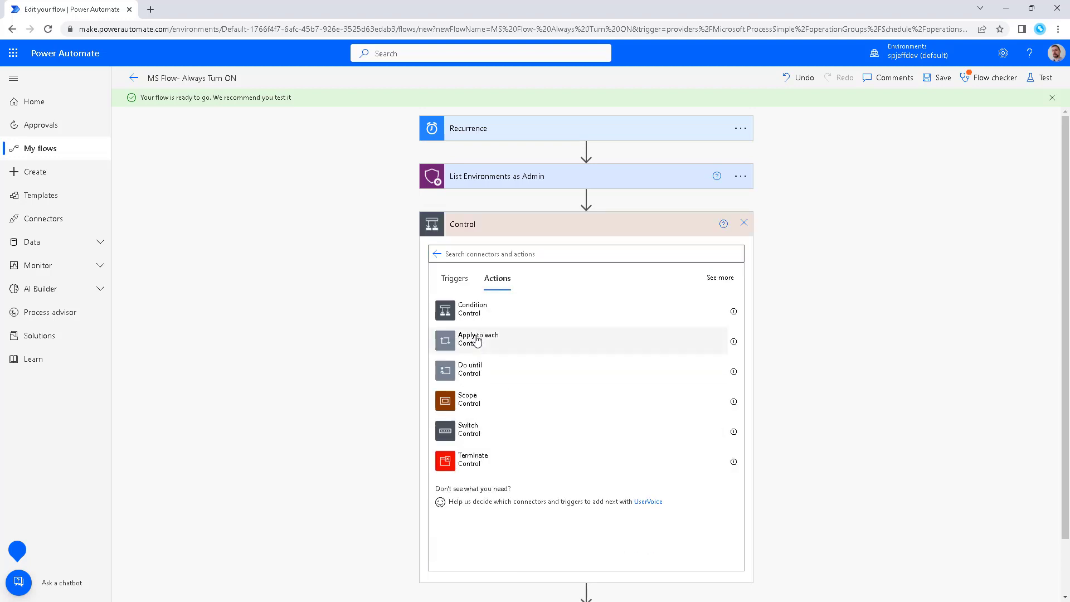
click(561, 262)
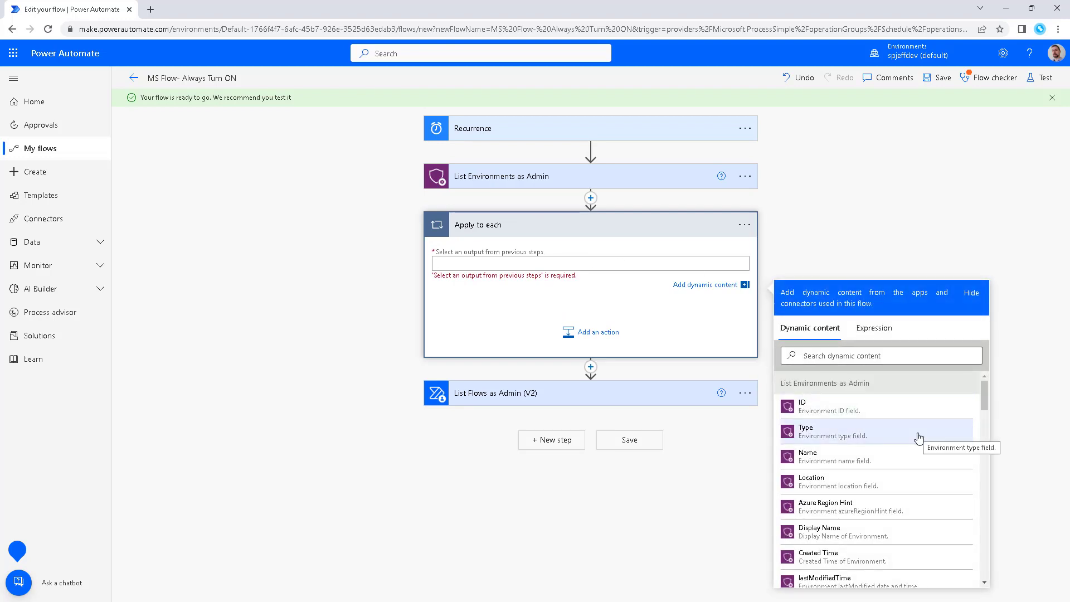
click(900, 405)
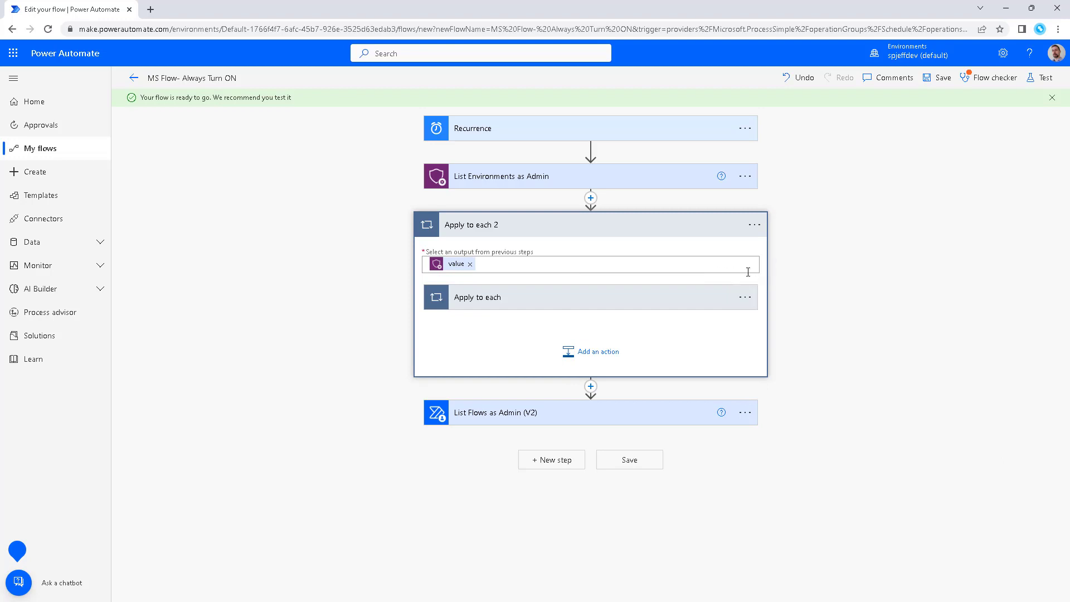
click(469, 263)
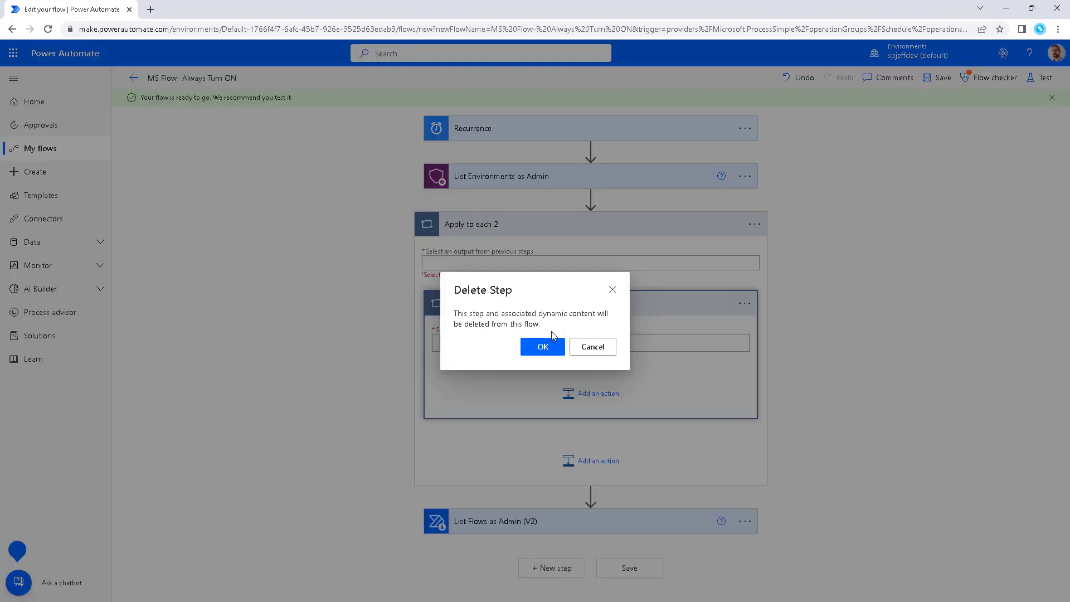
click(542, 346)
Step: Move List Flows as Admin (V2) into the loop and set its Environment to ID
drag(497, 385, 508, 272)
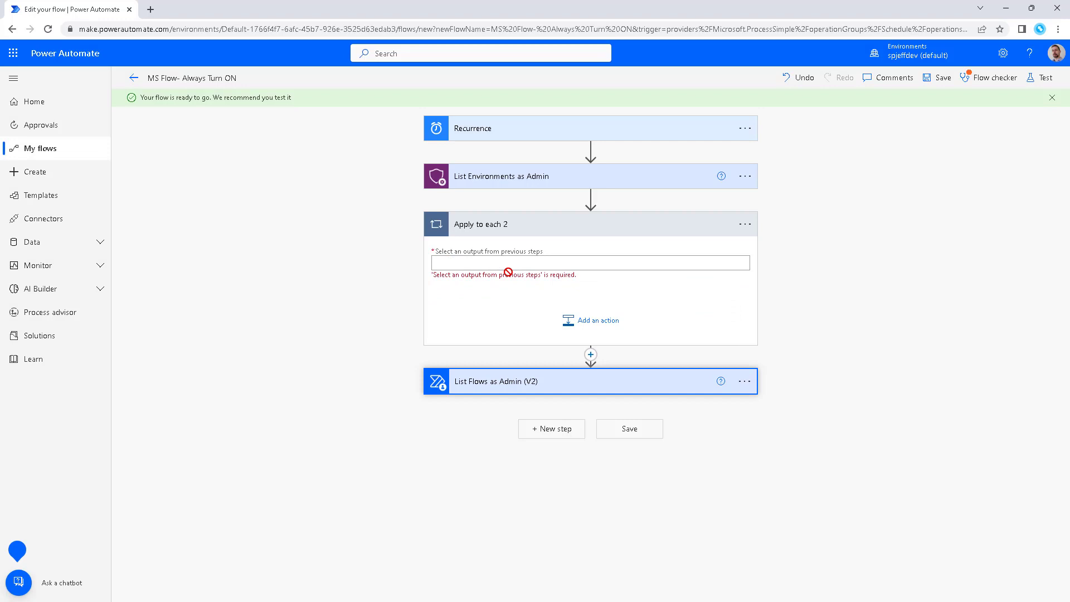
drag(507, 384, 522, 301)
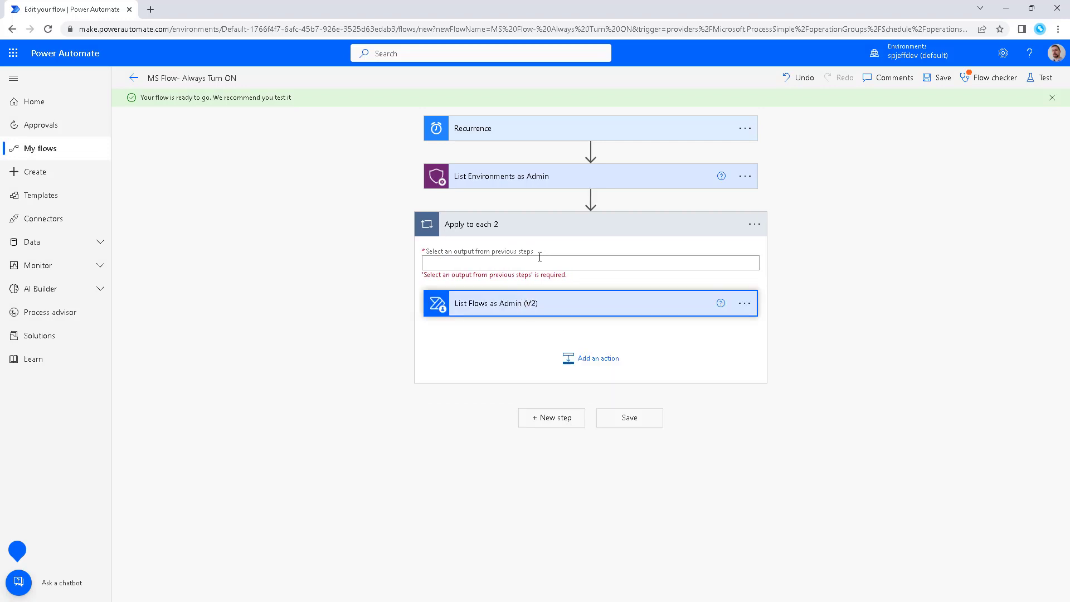
click(567, 305)
click(560, 330)
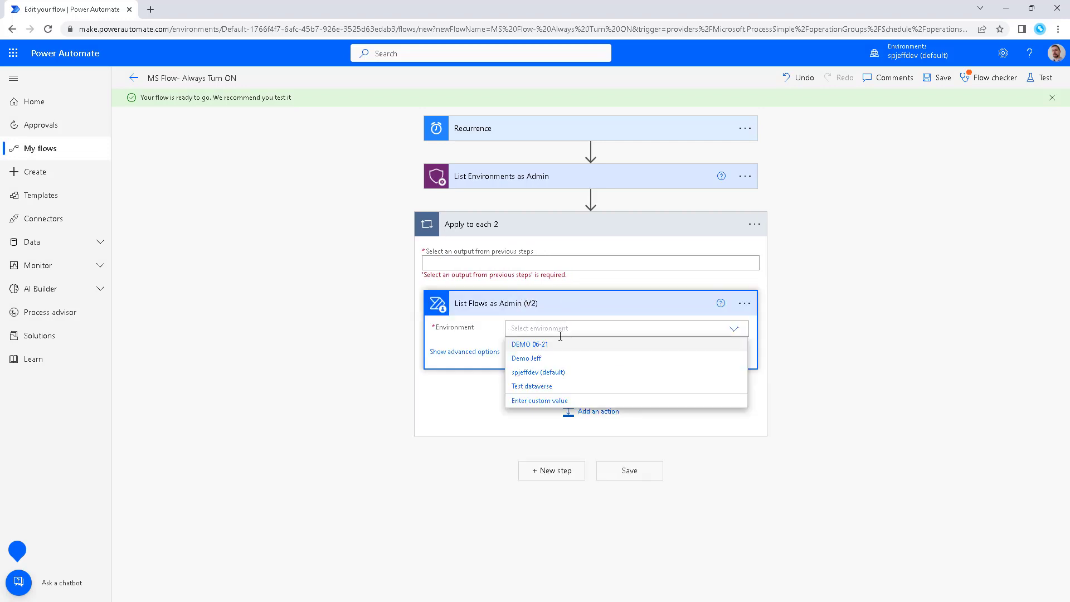
click(552, 401)
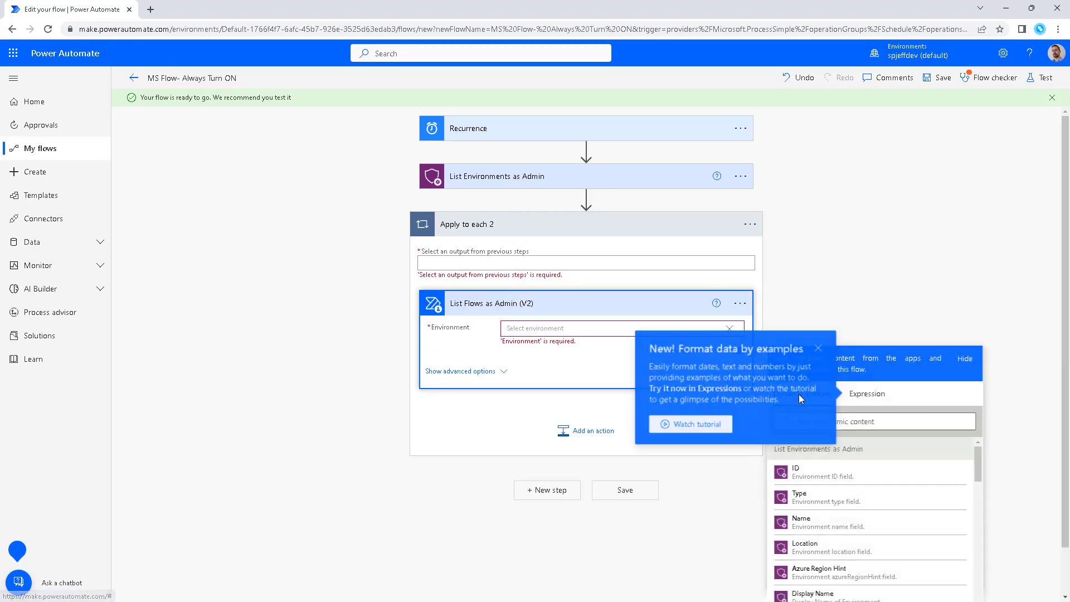
click(819, 468)
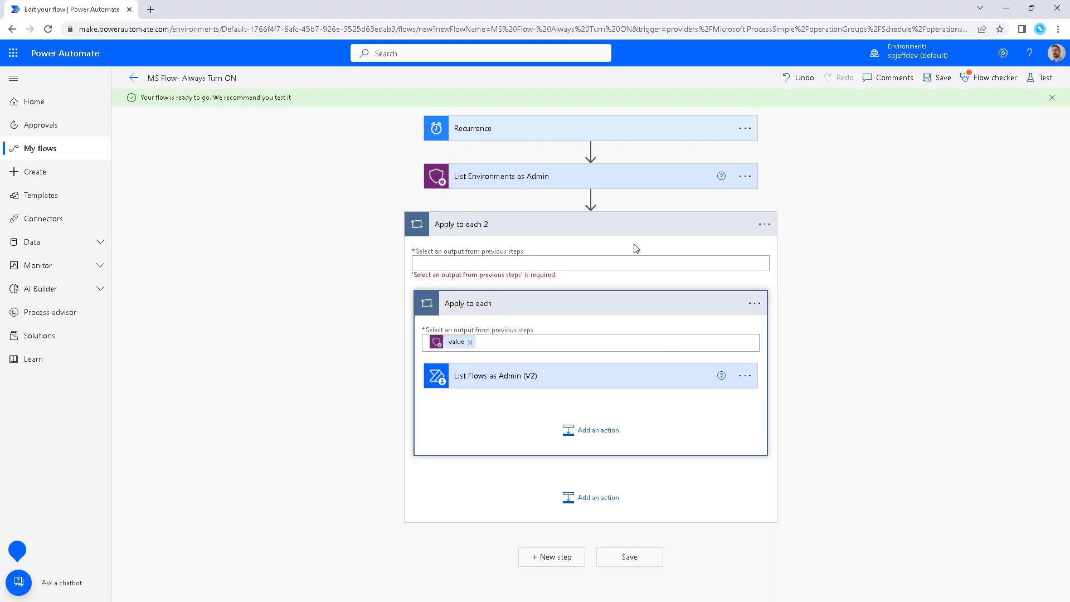
Step: Delete the empty Apply to each 2 loop and review the List Flows as Admin (V2) settings
drag(638, 310, 618, 534)
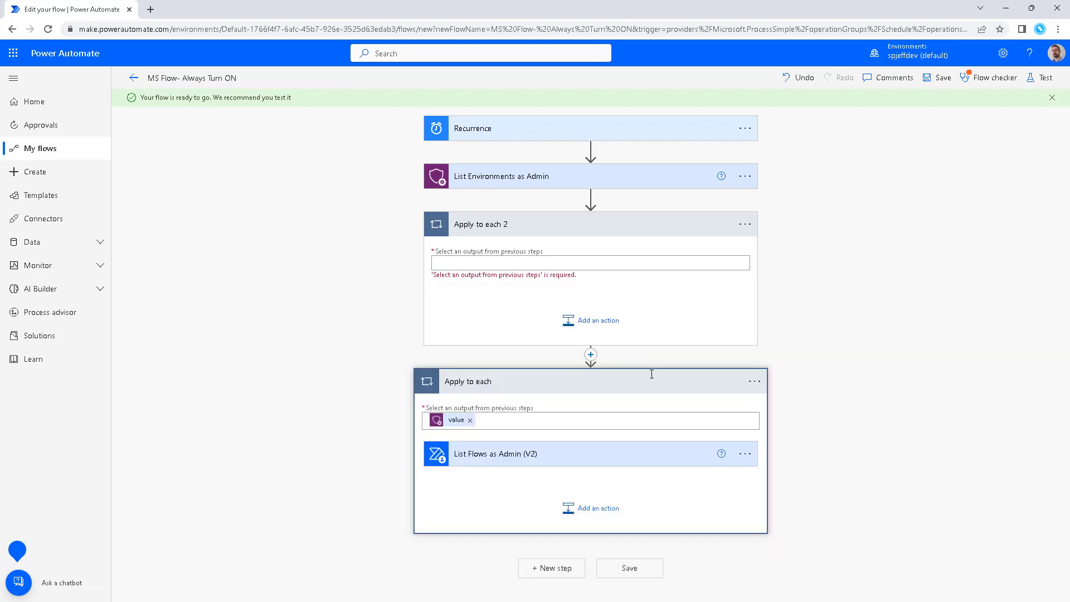
click(745, 224)
click(818, 382)
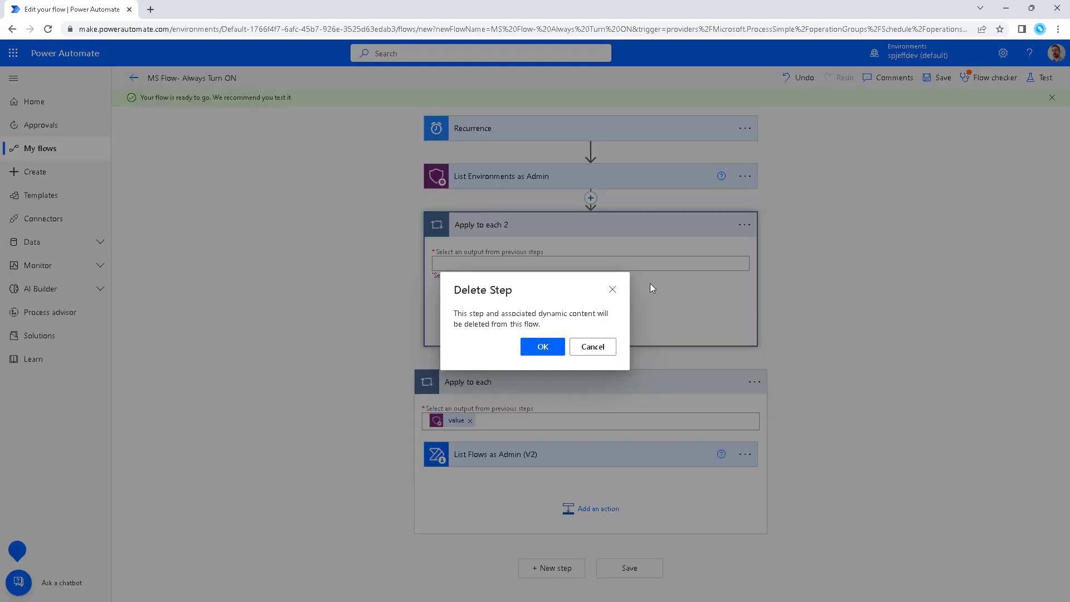
key(Return)
click(599, 299)
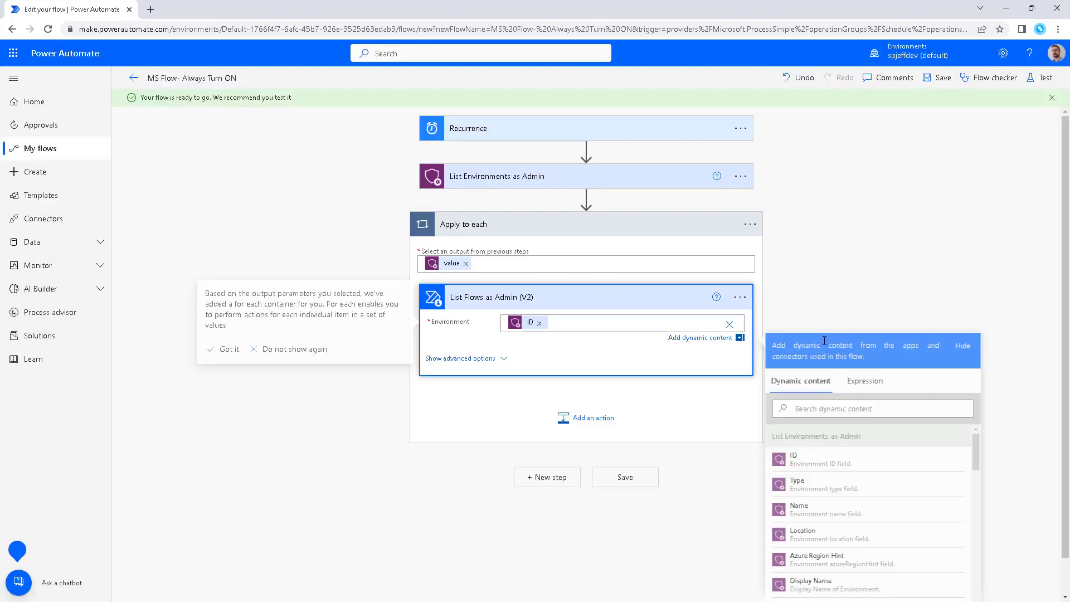
click(604, 402)
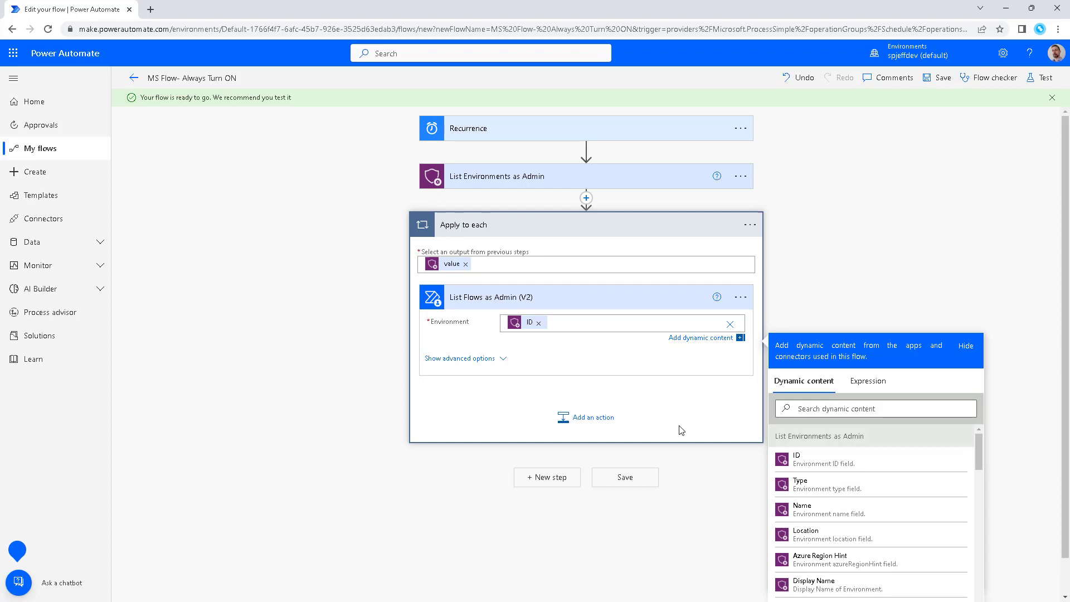
Step: Add a Turn On Flow action inside the loop by searching 'turn on flow'
click(593, 406)
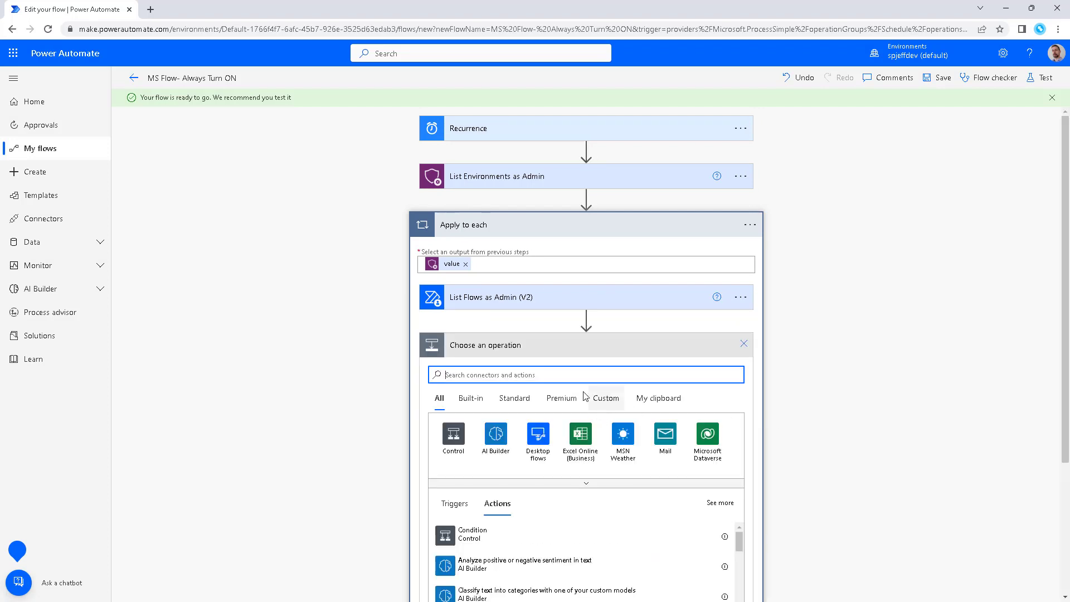
text(trun on)
key(BackSpace)
key(BackSpace)
key(BackSpace)
key(BackSpace)
key(BackSpace)
key(BackSpace)
key(BackSpace)
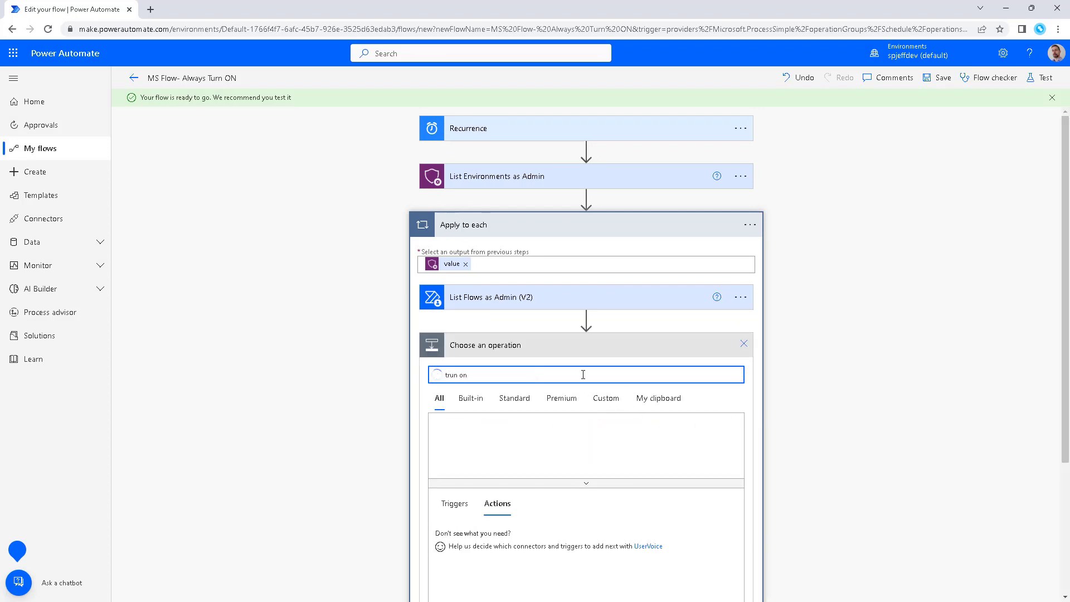
text(tiurn)
key(ctrl+a)
text(turn on)
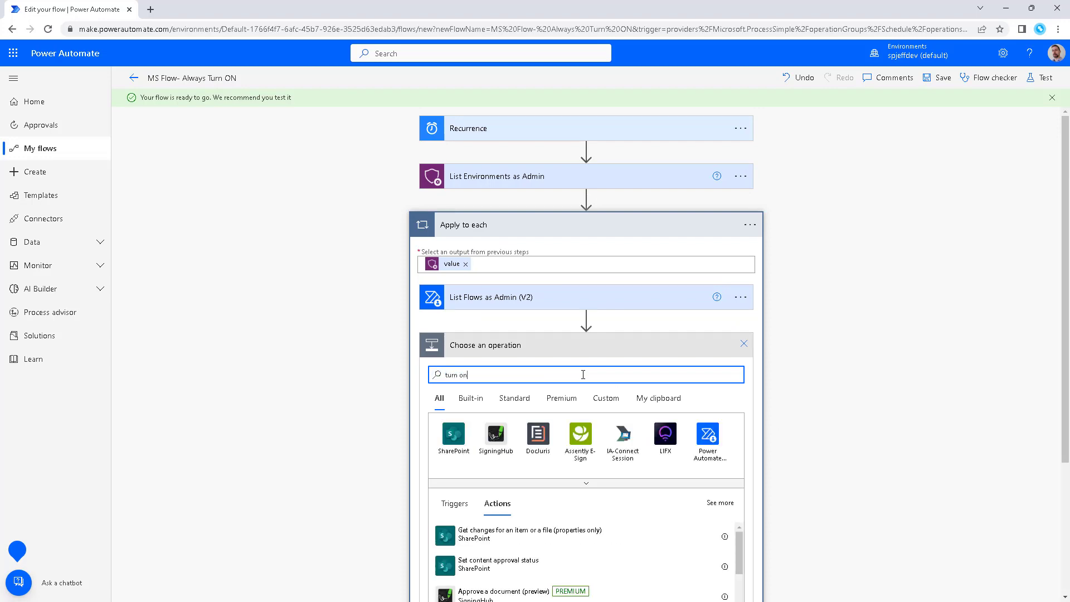
text( flow)
scroll(535, 194, down, 3)
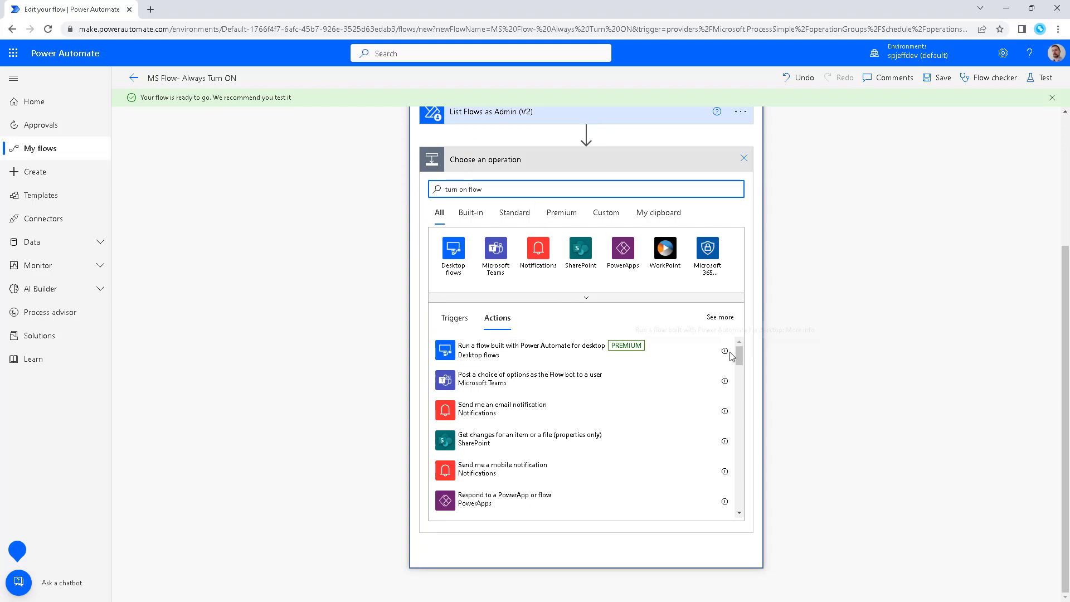
drag(739, 357, 739, 387)
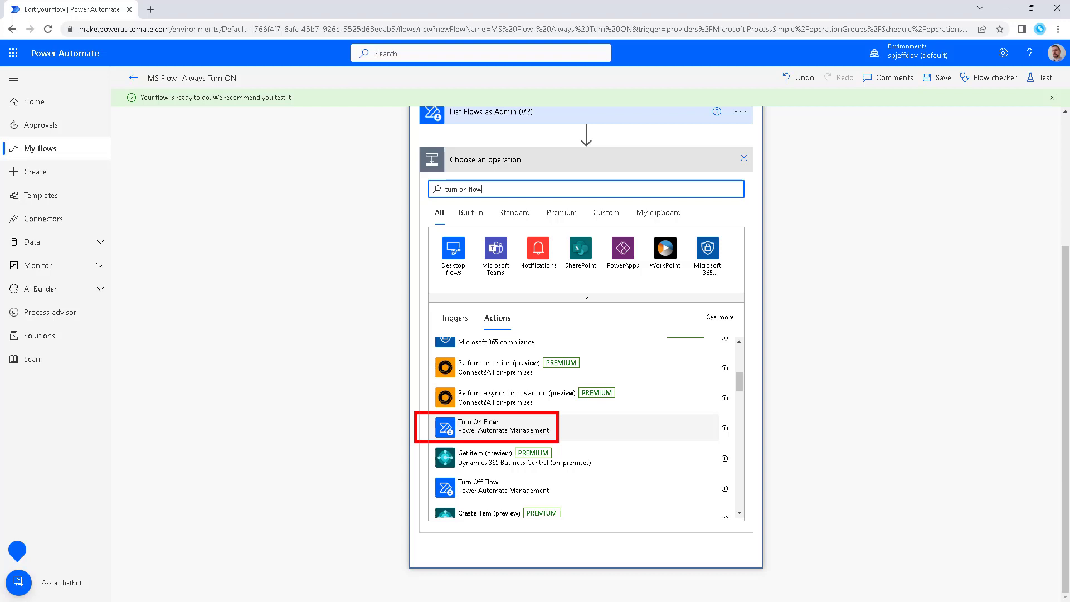
click(473, 434)
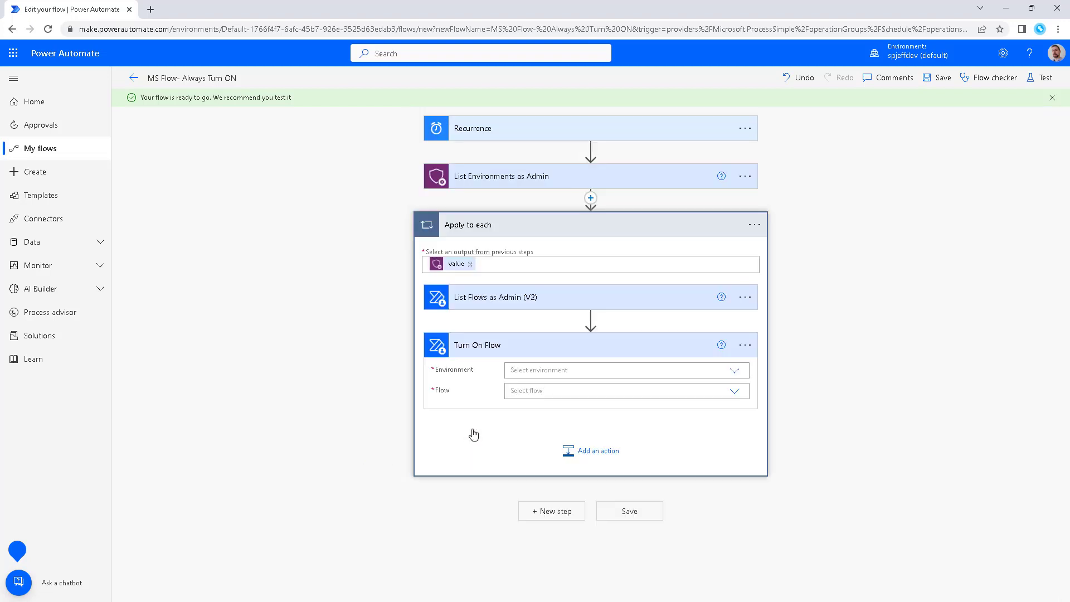
Step: Set Turn On Flow's Environment to ID and switch its Flow field to a custom value
click(734, 371)
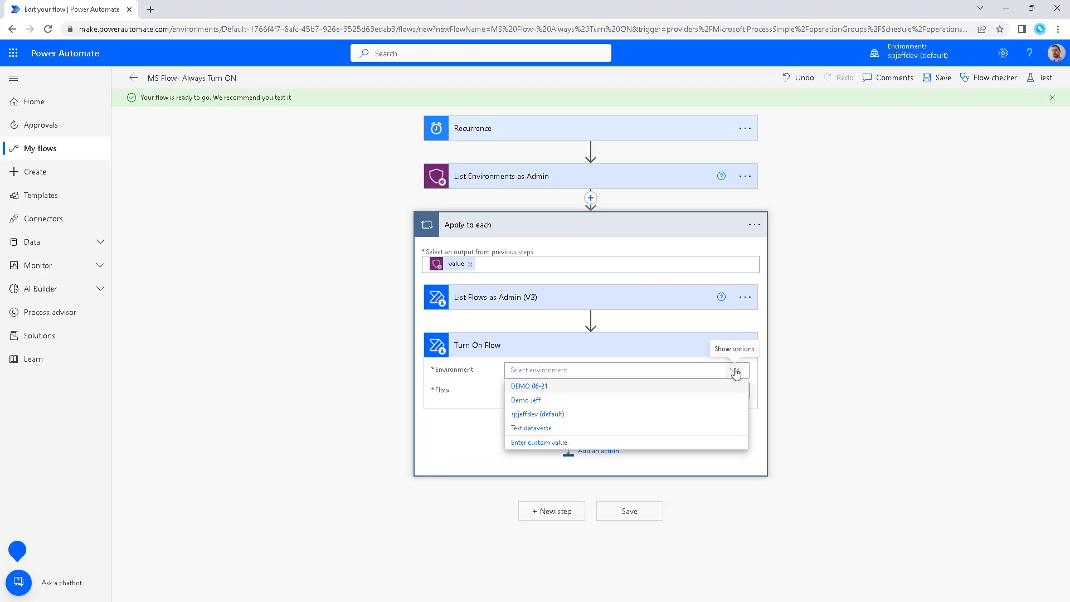
click(628, 443)
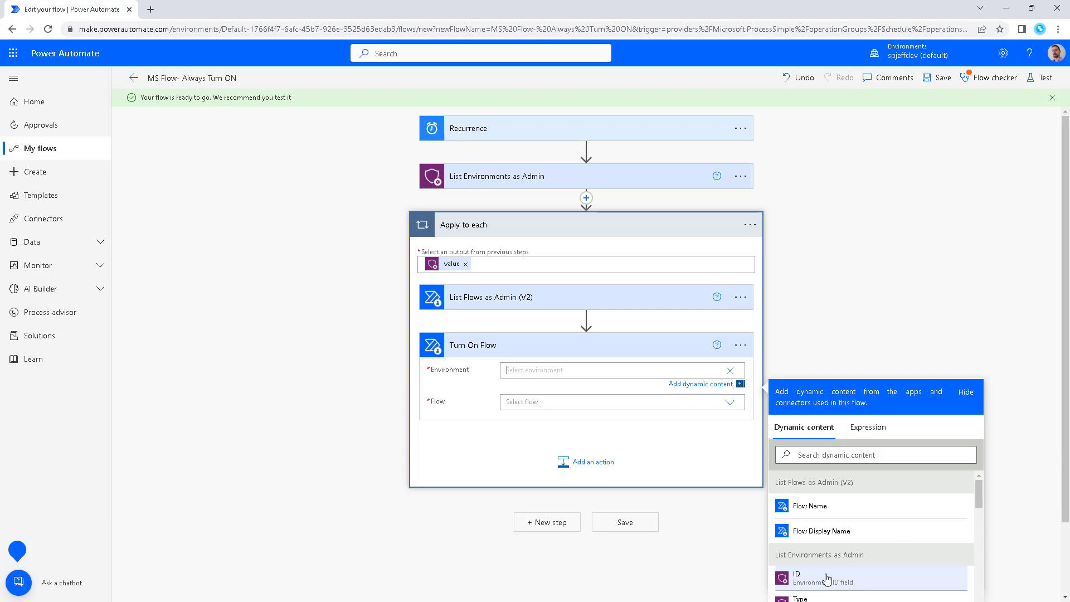
click(827, 580)
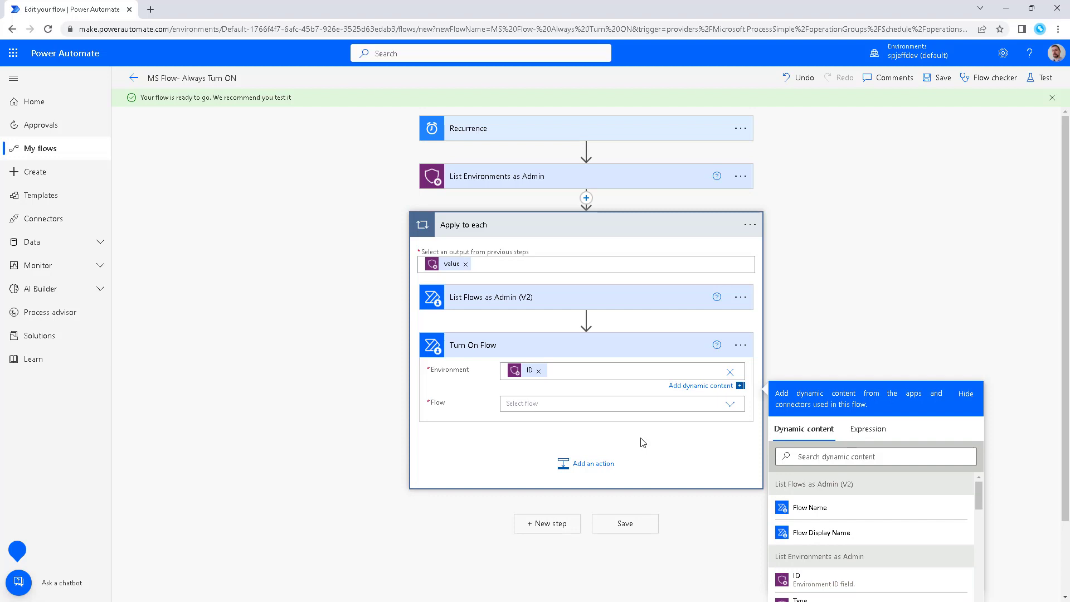
click(703, 407)
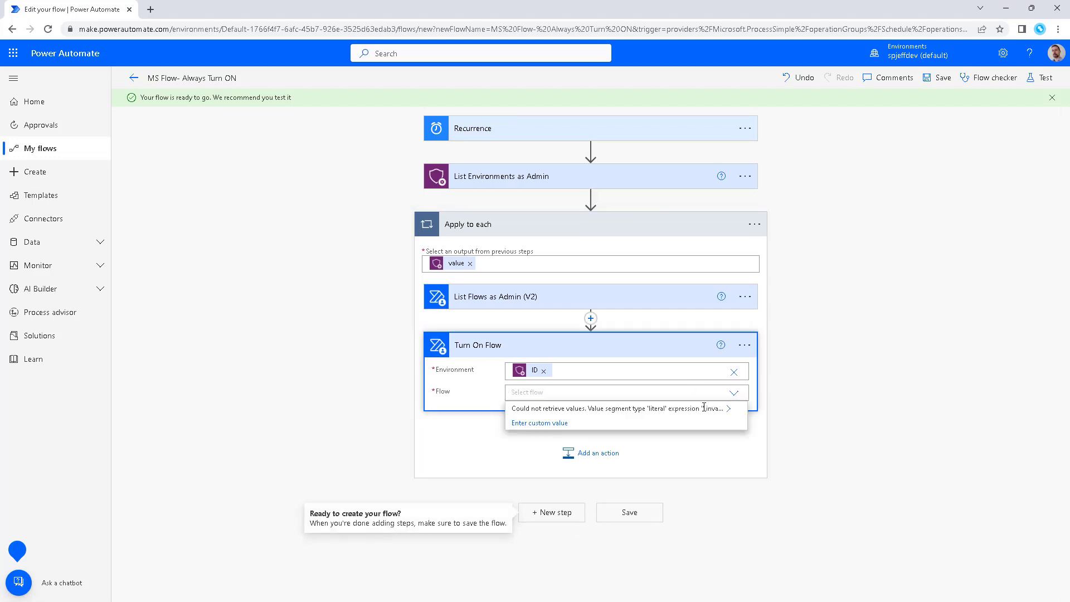
click(539, 423)
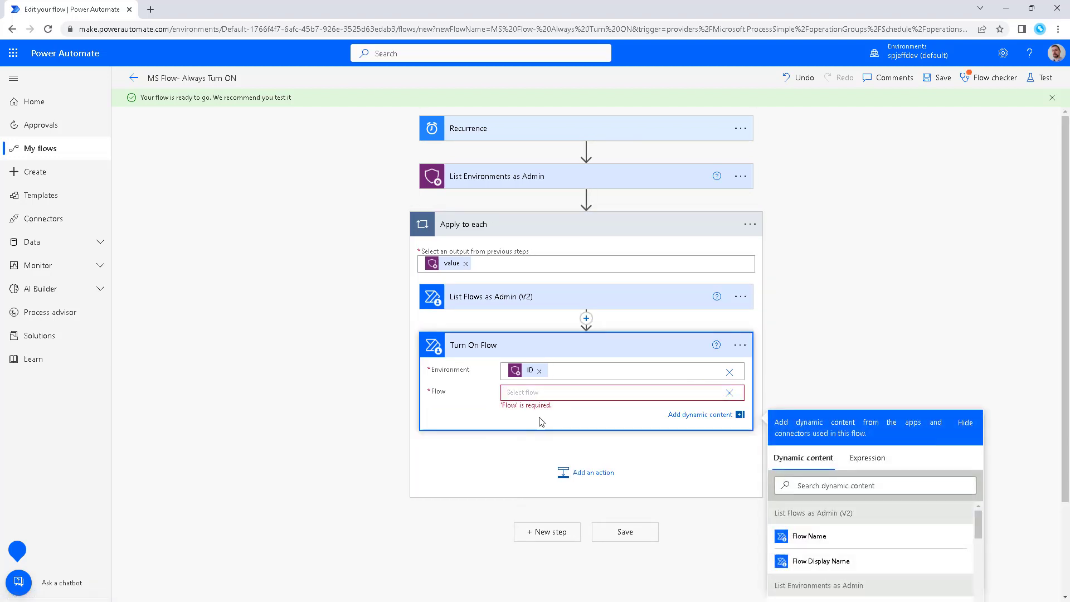
Step: Set Turn On Flow's Flow field to Flow Name, wrapping it in an inner loop
click(864, 537)
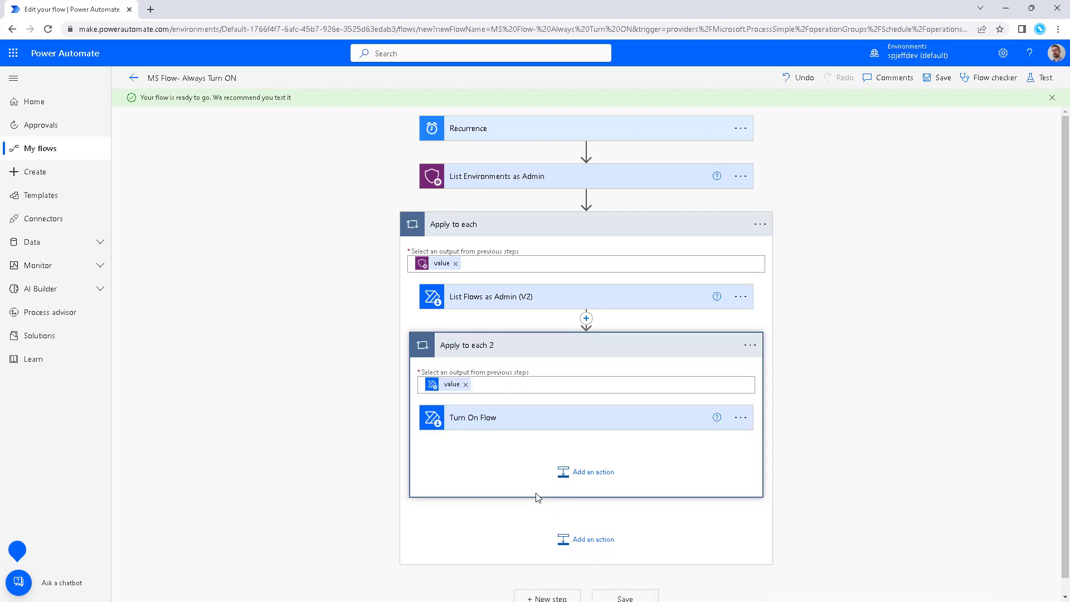
click(507, 419)
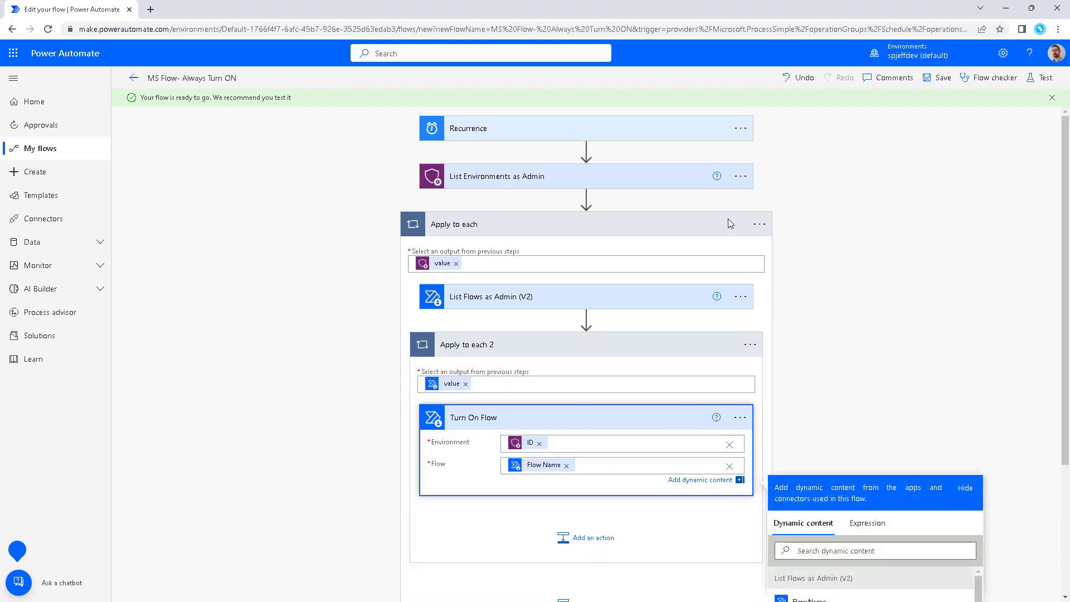
key(ctrl+2)
drag(351, 147, 821, 235)
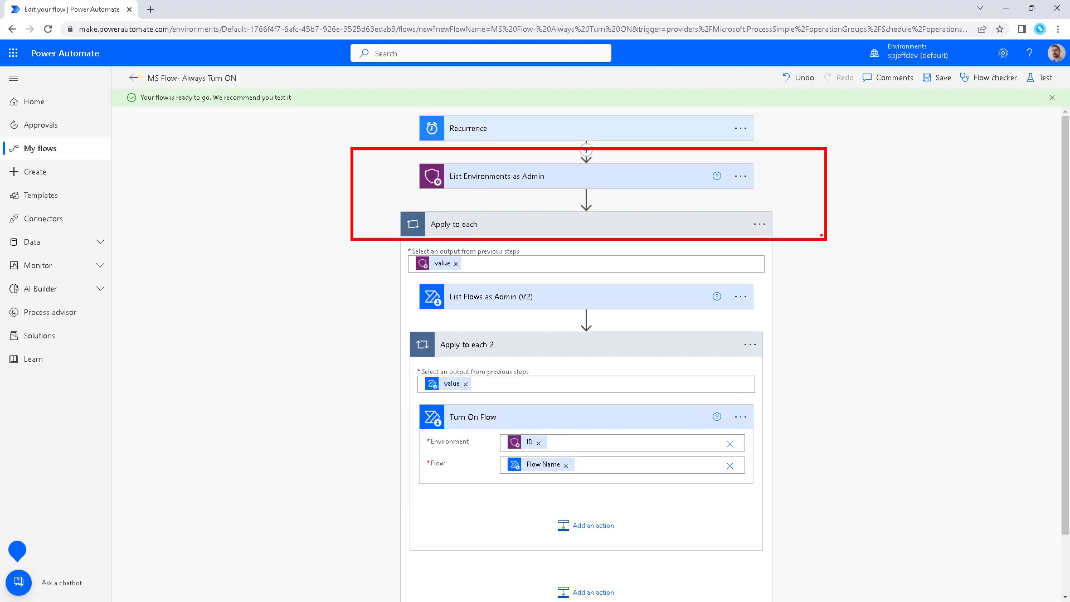
Step: Rename the loops to 'Apply to each - Environment' and 'Apply to each - MS Flow'
click(758, 224)
click(803, 280)
click(554, 224)
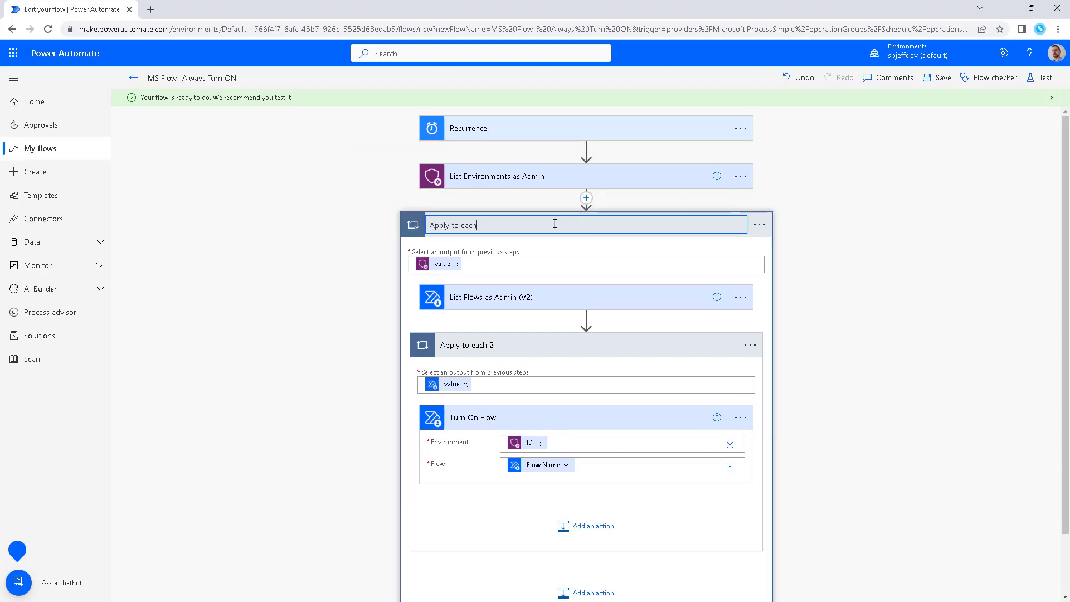
text(- Environment)
click(751, 345)
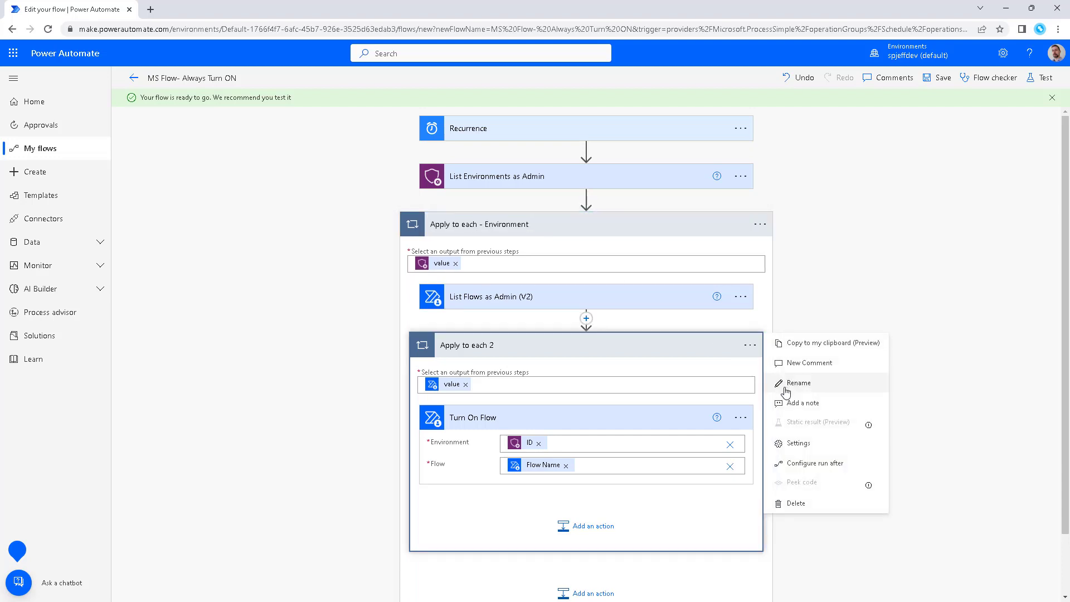
click(788, 380)
click(541, 352)
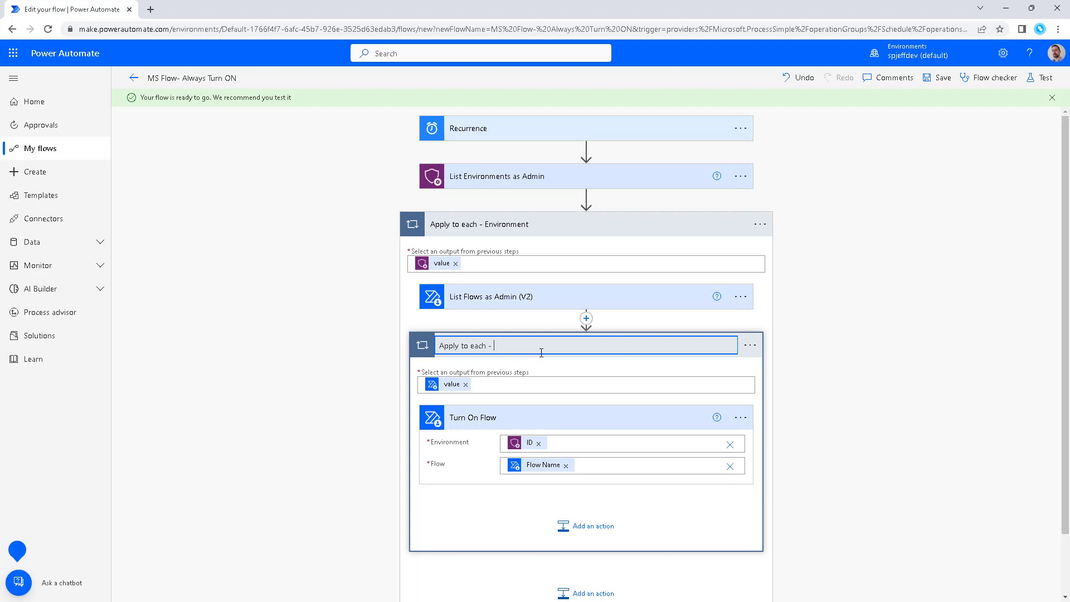
text(- MS Flow)
click(929, 372)
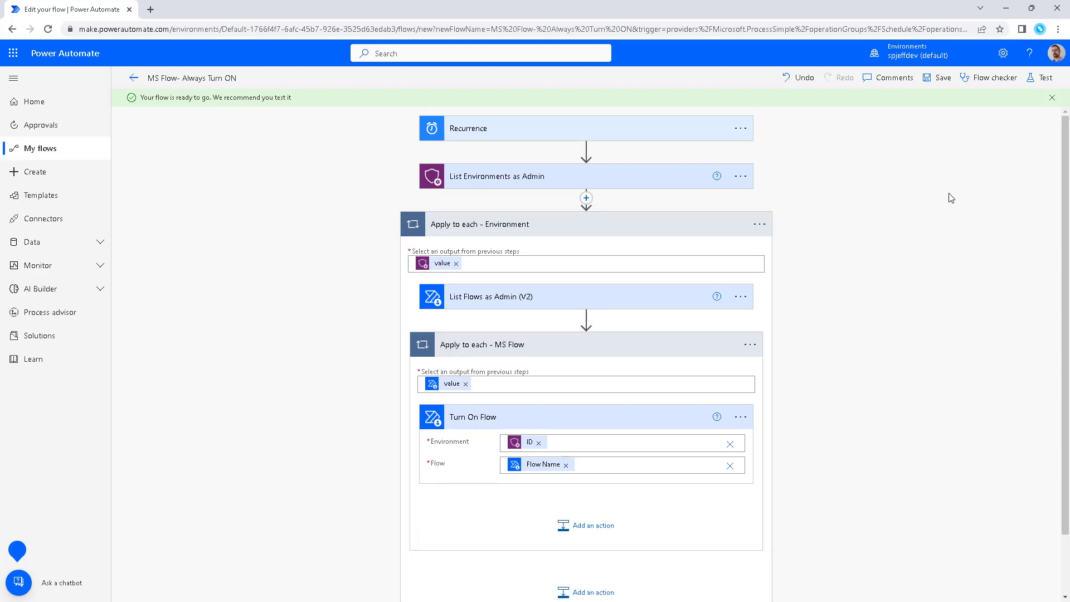
Step: Save the flow, dismiss the for-each tip, and expand the Recurrence and admin steps for review
click(942, 79)
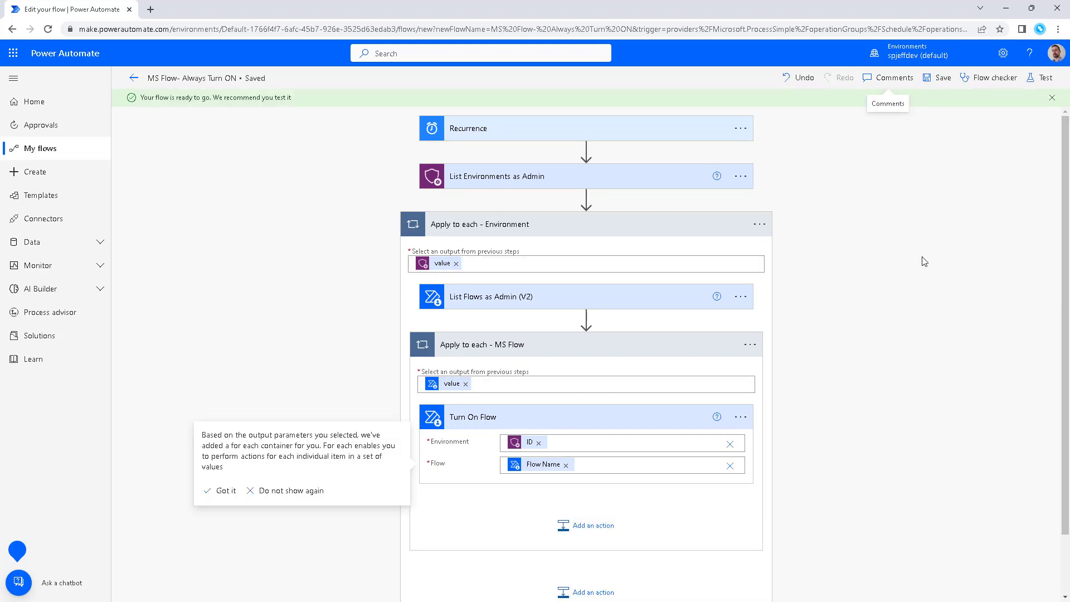
click(226, 491)
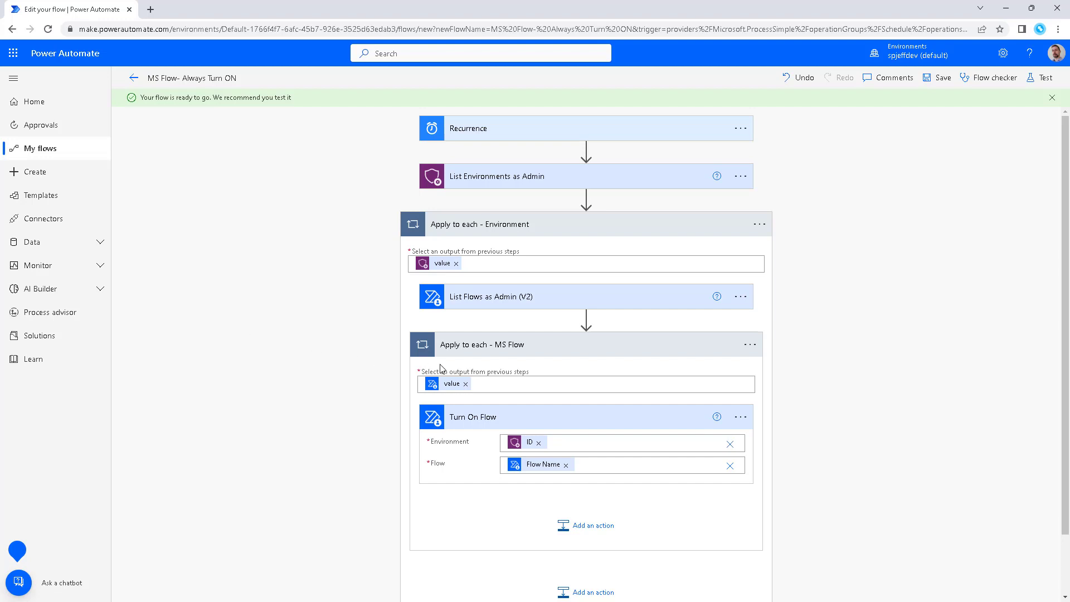
click(617, 297)
click(628, 175)
click(584, 132)
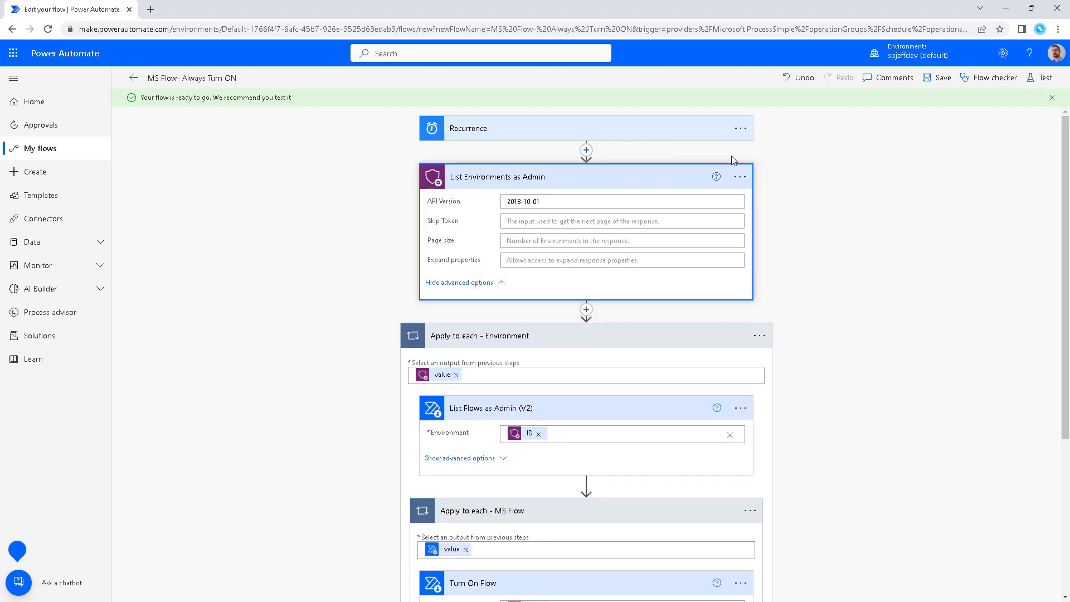
scroll(862, 228, down, 5)
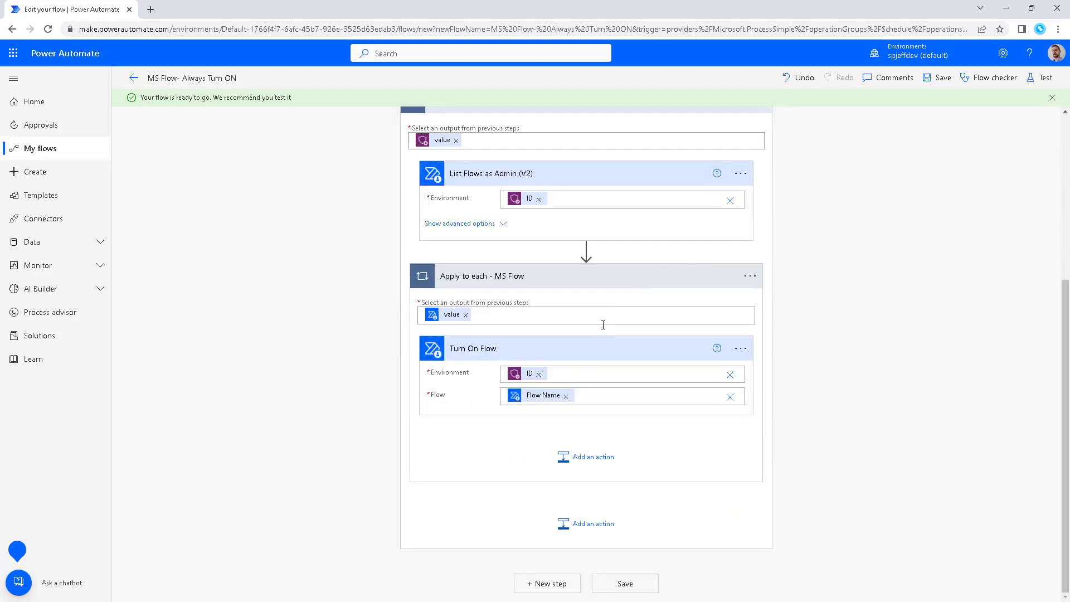
Step: Add a Condition inside the inner loop and move Turn On Flow into its If yes branch
click(592, 458)
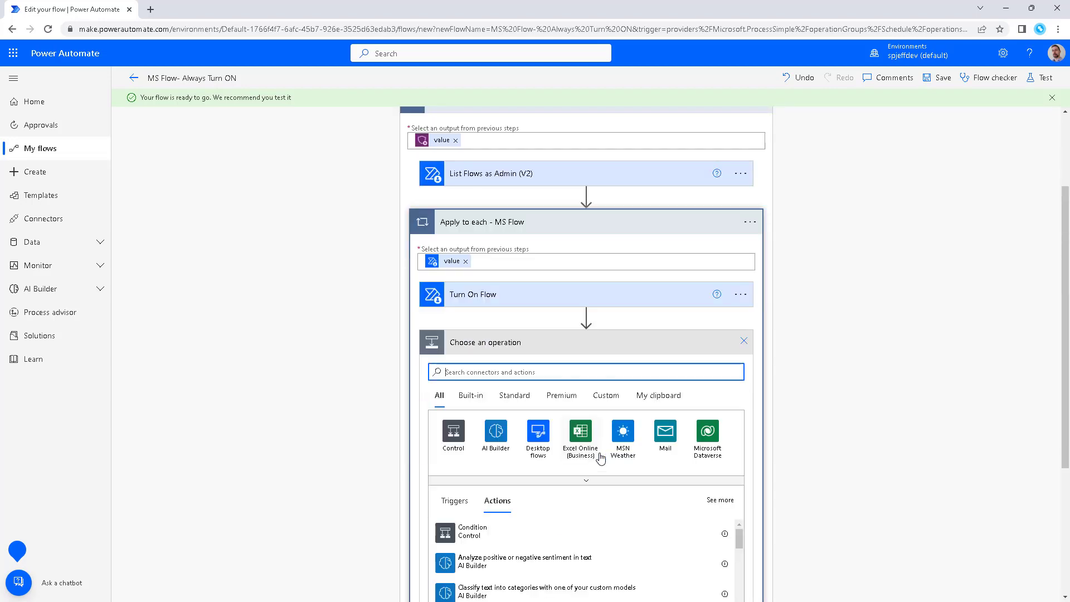
click(469, 533)
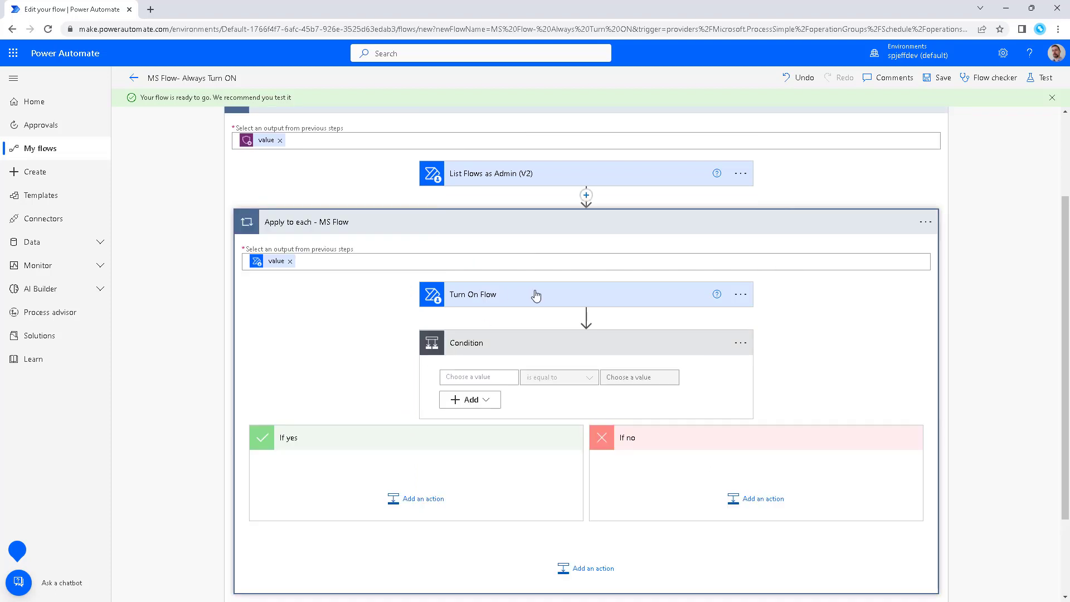
drag(535, 295, 480, 475)
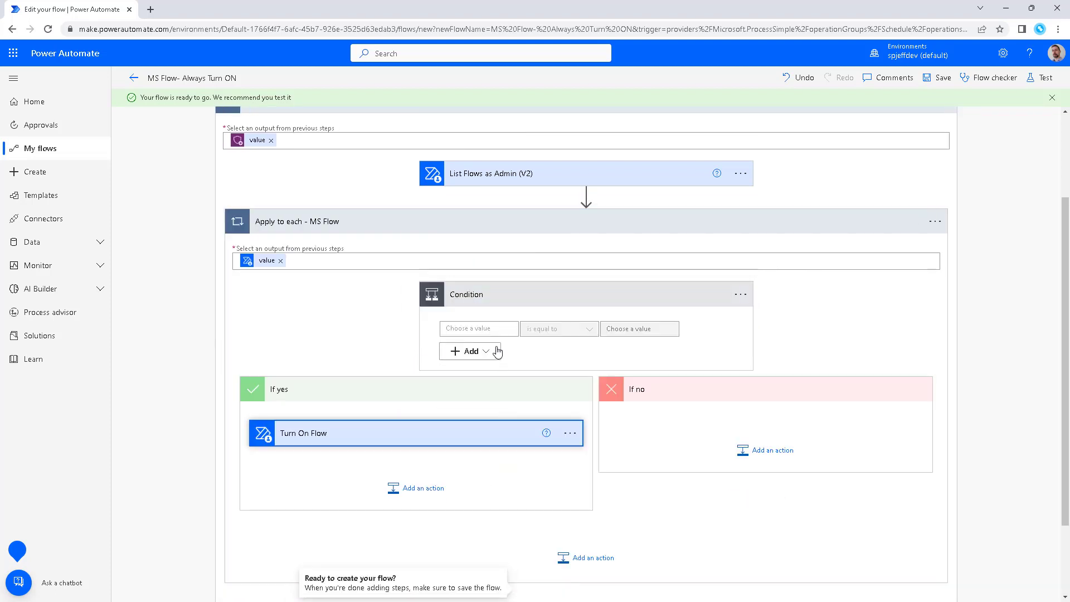
Step: Set the condition to Flow Name does not contain DISABLE and save the flow
click(490, 327)
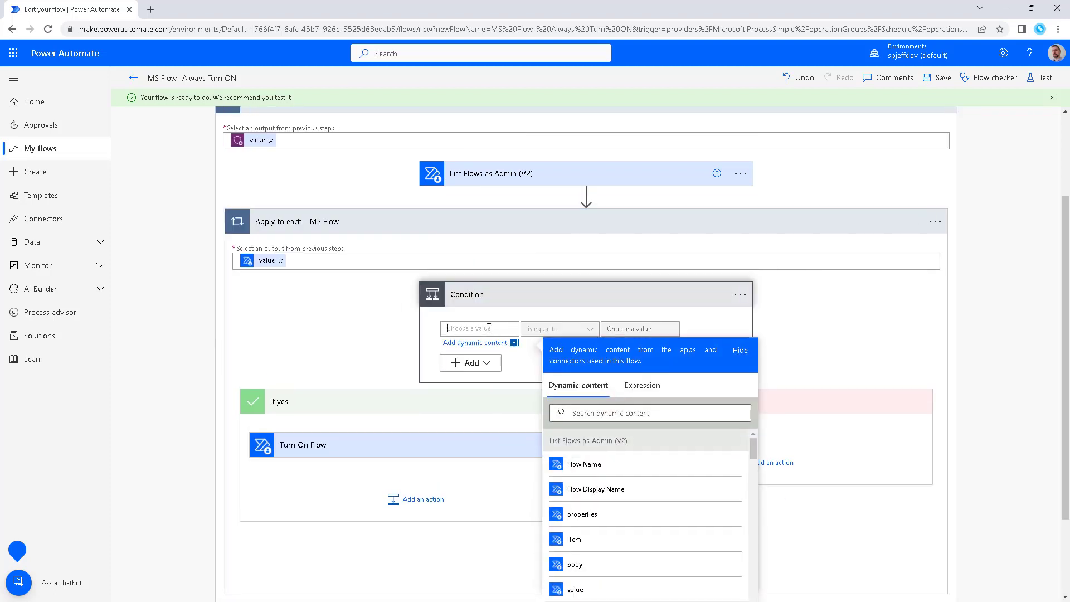
click(601, 469)
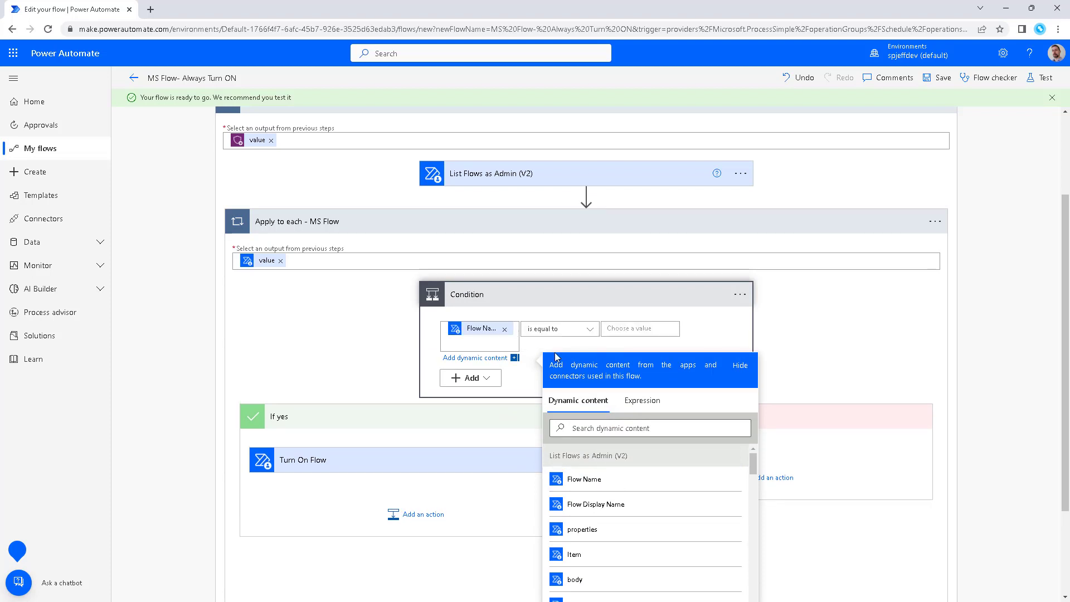
click(571, 335)
click(572, 366)
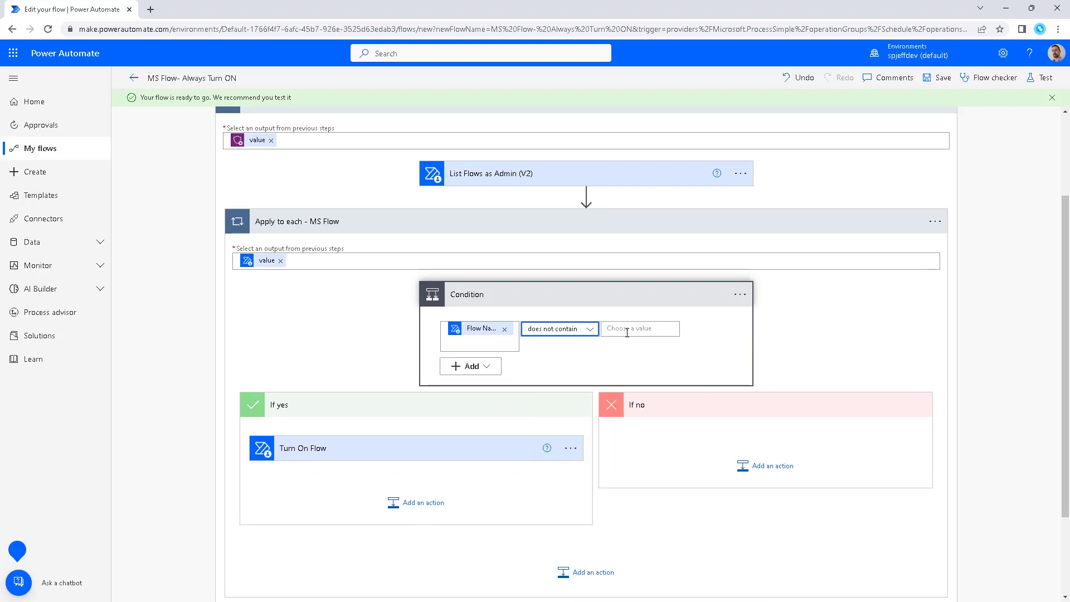
click(628, 330)
text(DISABLE)
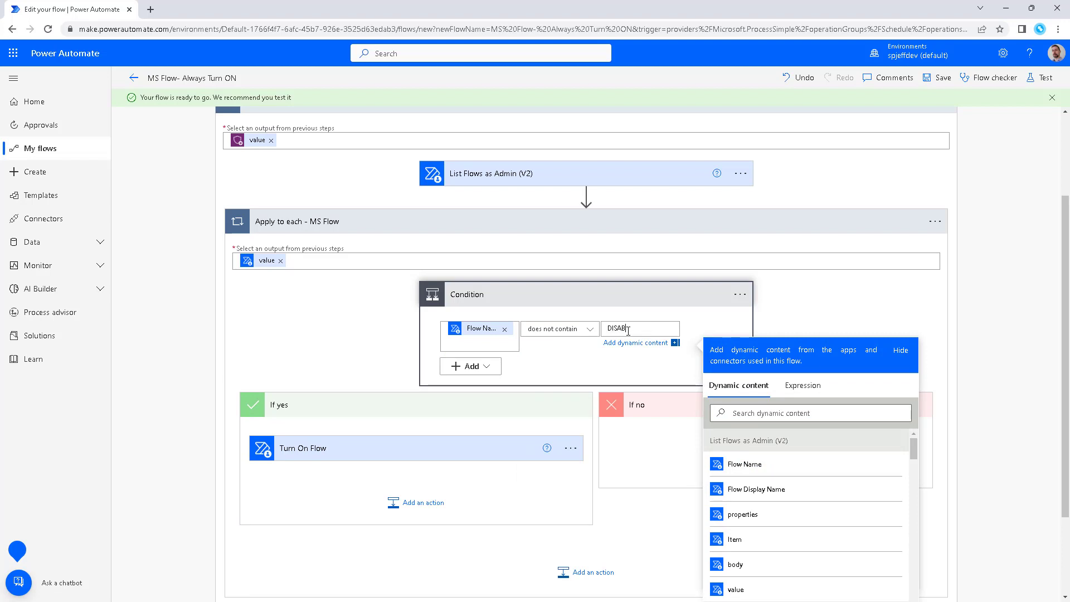
click(399, 450)
click(938, 78)
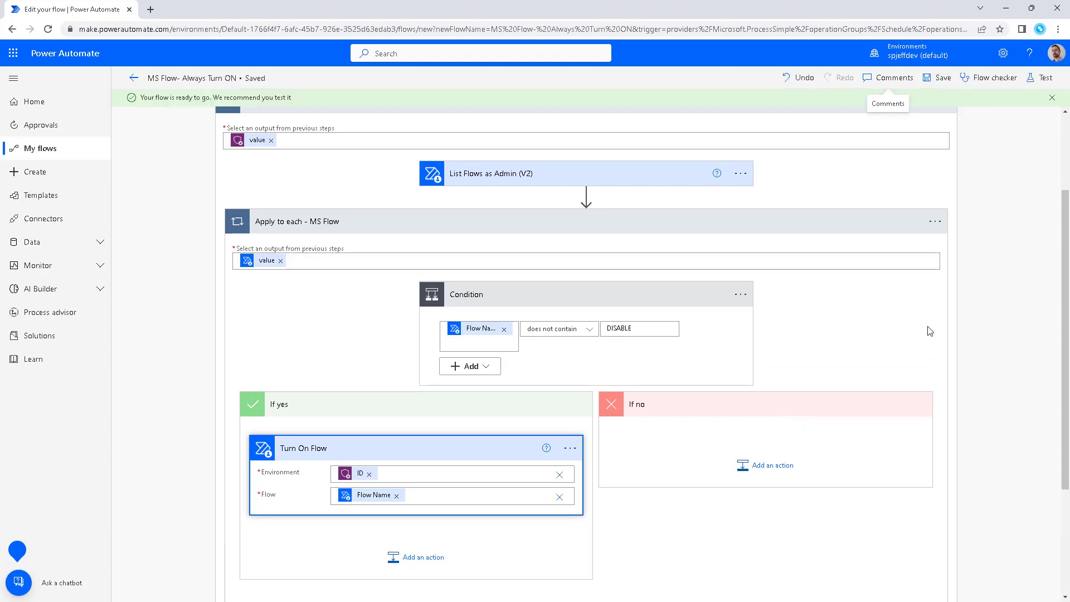
scroll(964, 327, up, 2)
scroll(964, 327, down, 2)
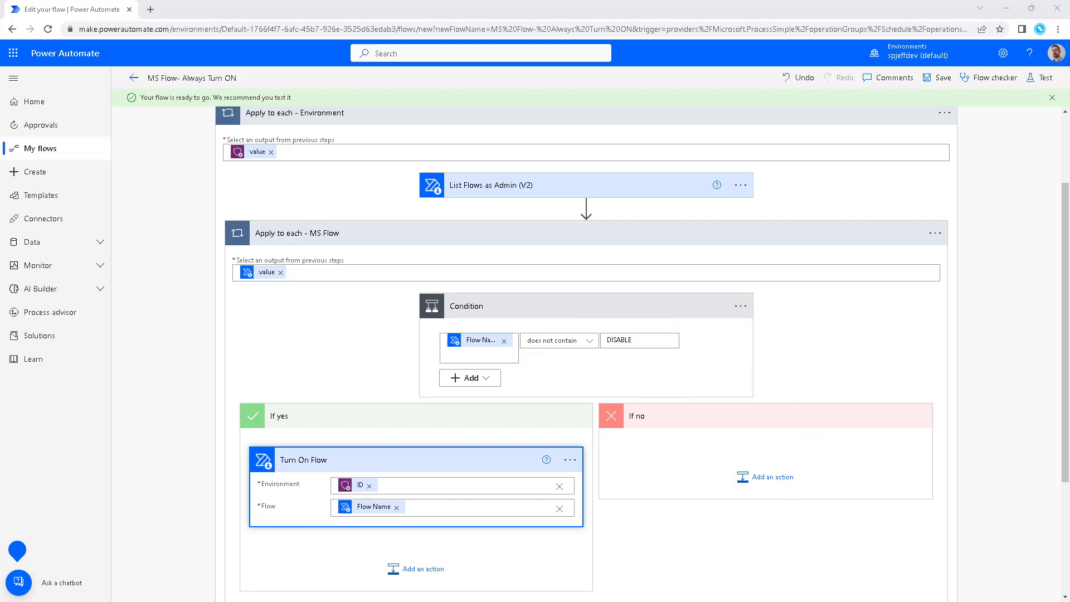
mouse_move(628, 335)
mouse_down()
mouse_move(615, 373)
mouse_move(452, 459)
mouse_up()
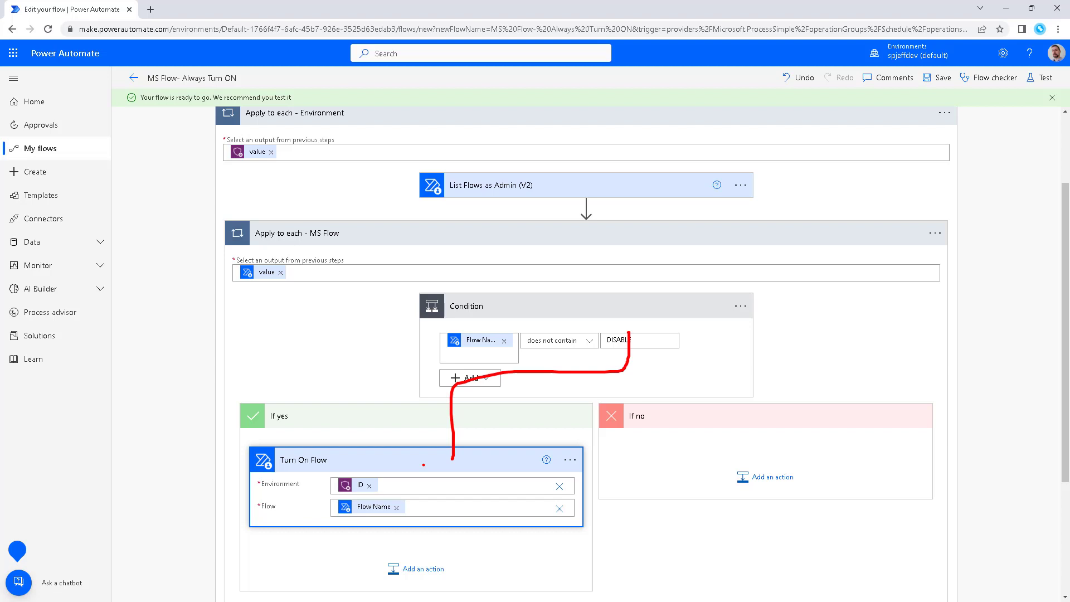
mouse_move(386, 540)
mouse_down()
mouse_move(497, 532)
mouse_move(368, 542)
mouse_up()
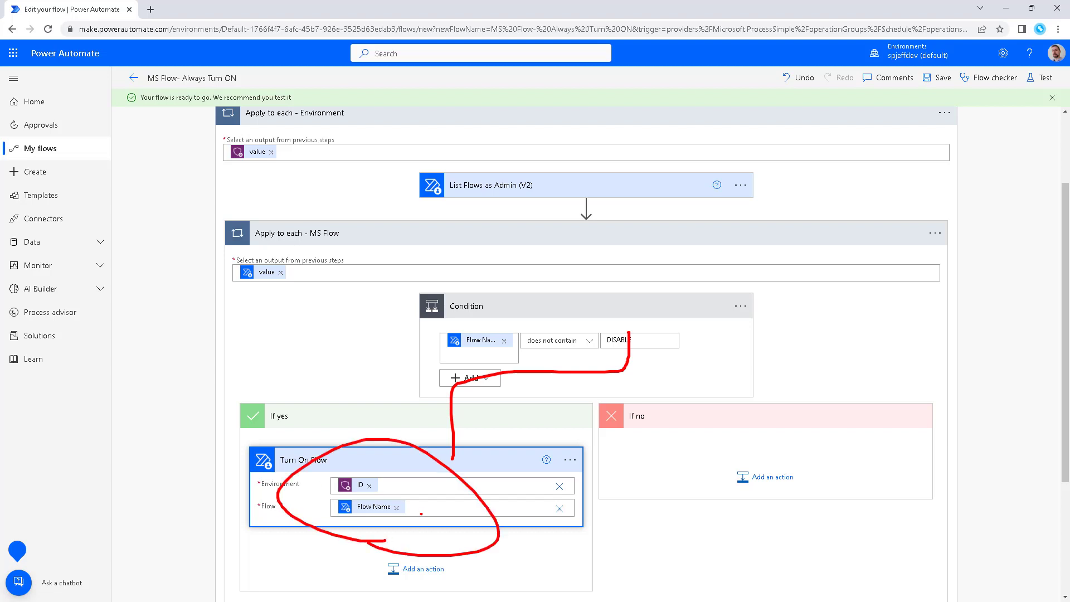
scroll(866, 357, up, 2)
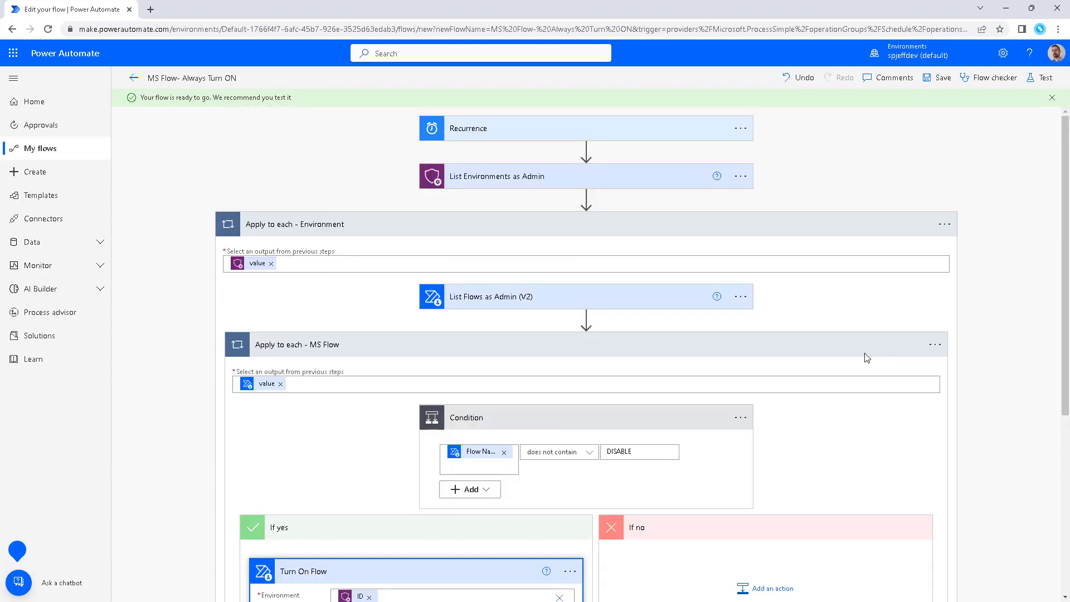
click(650, 179)
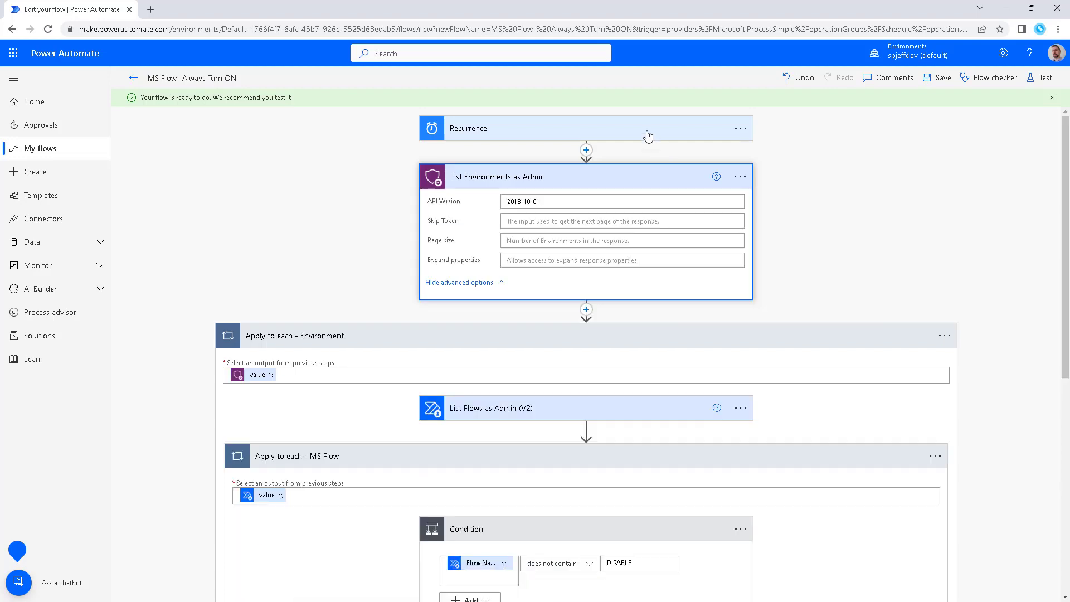
scroll(972, 199, down, 6)
scroll(696, 254, up, 4)
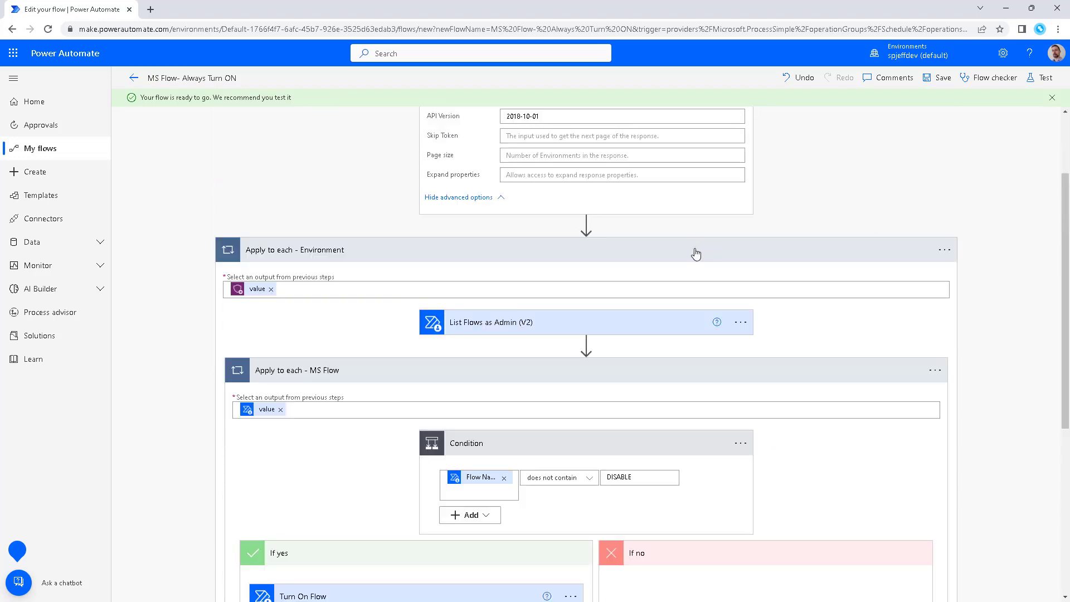
click(647, 330)
scroll(989, 329, down, 4)
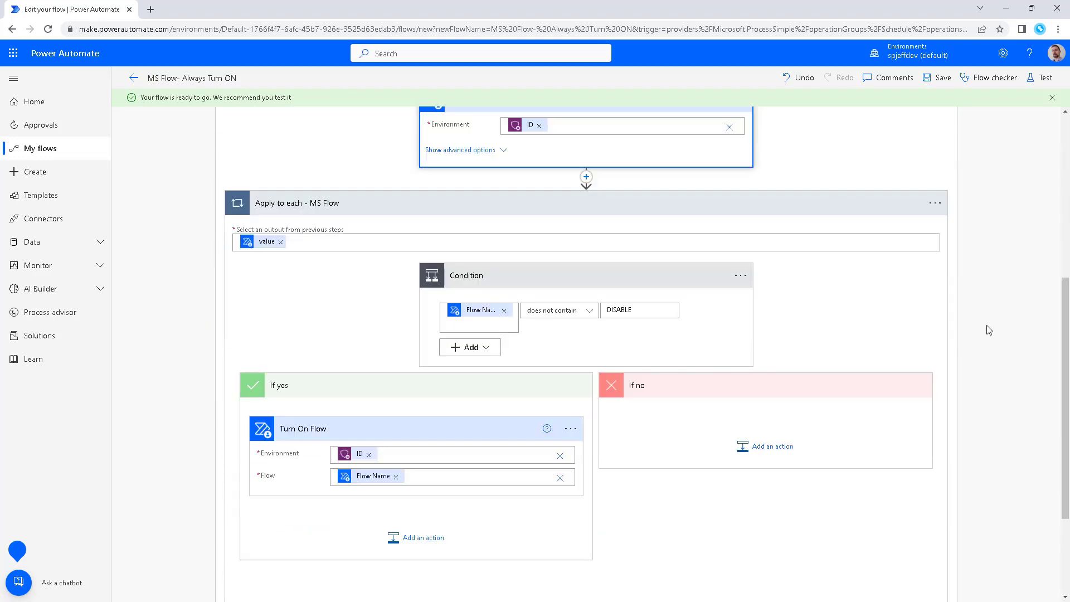
scroll(990, 342, down, 3)
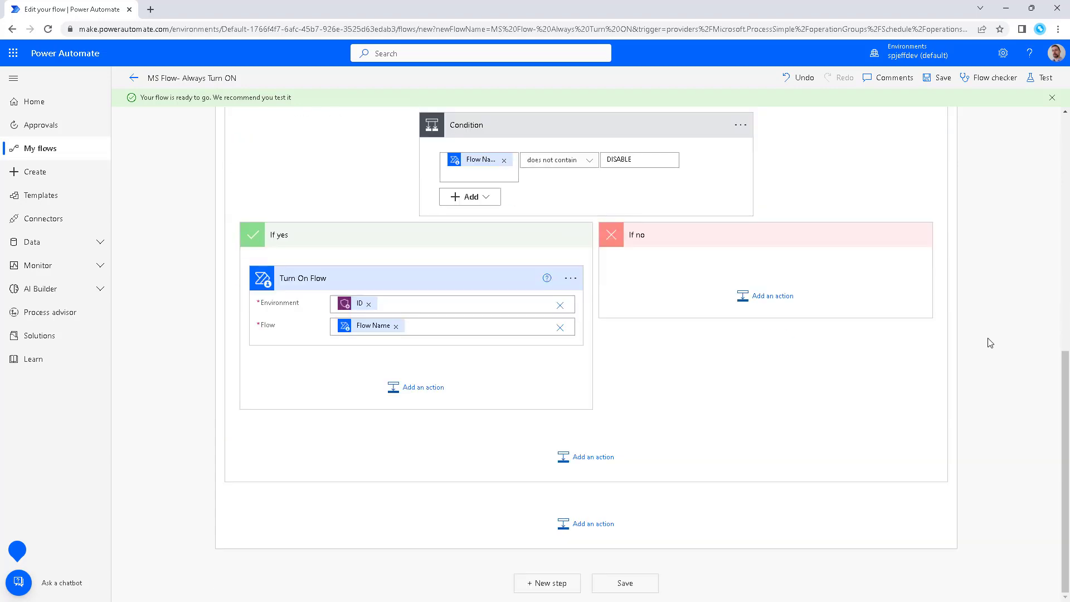
scroll(989, 343, up, 9)
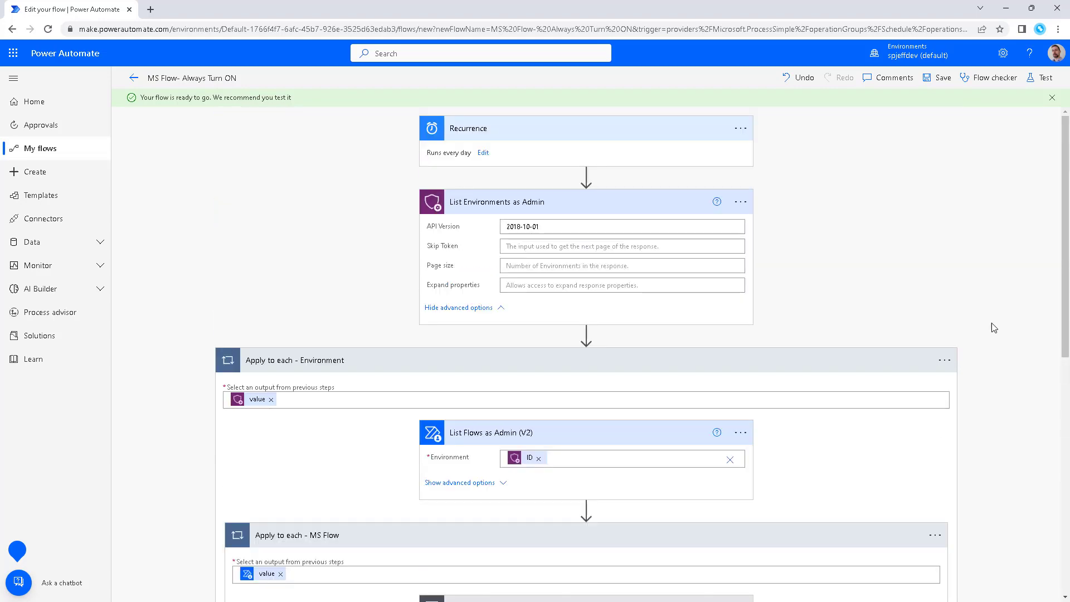